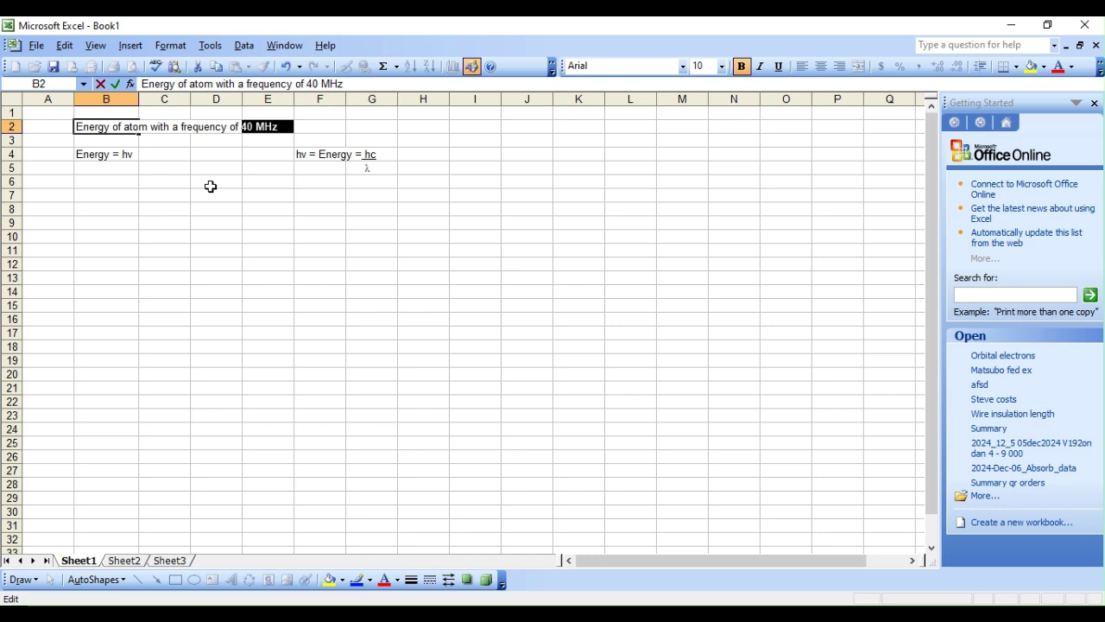
Enter the formula =40e6* 6.626e034 in cell B7 to multiply the frequency by Planck's constant.
key("Return")
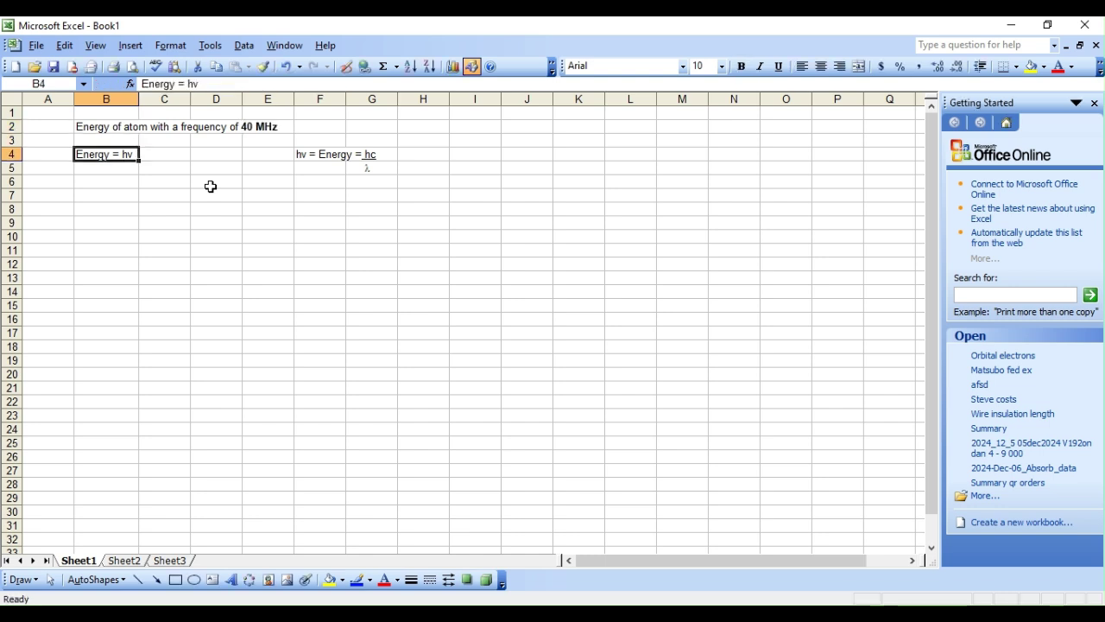
key("Return")
key("Return")
key("Return")
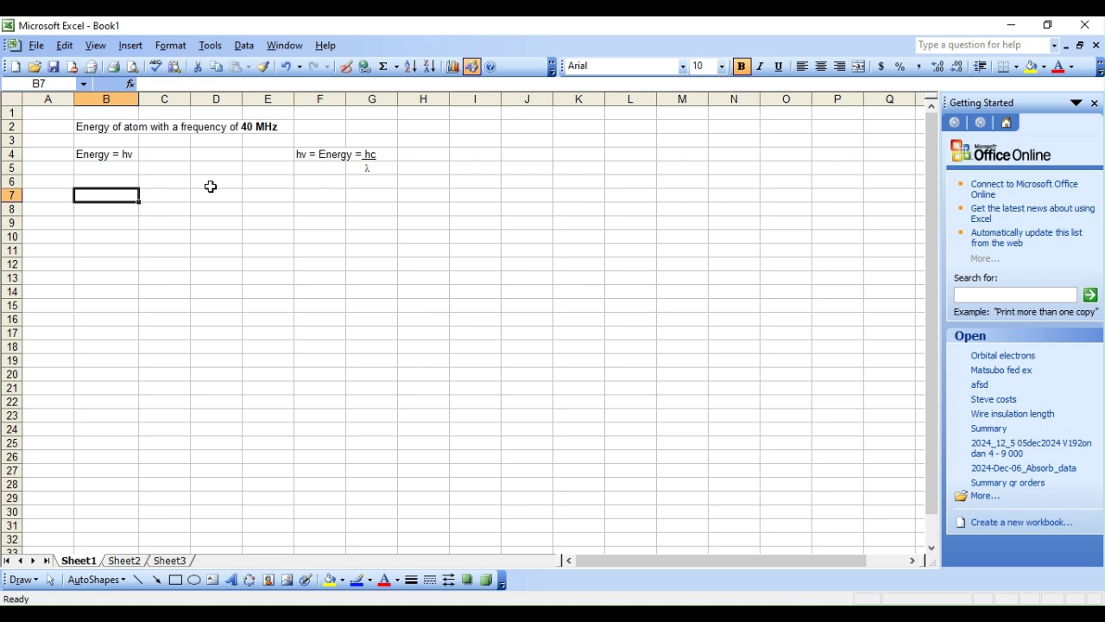
type("=")
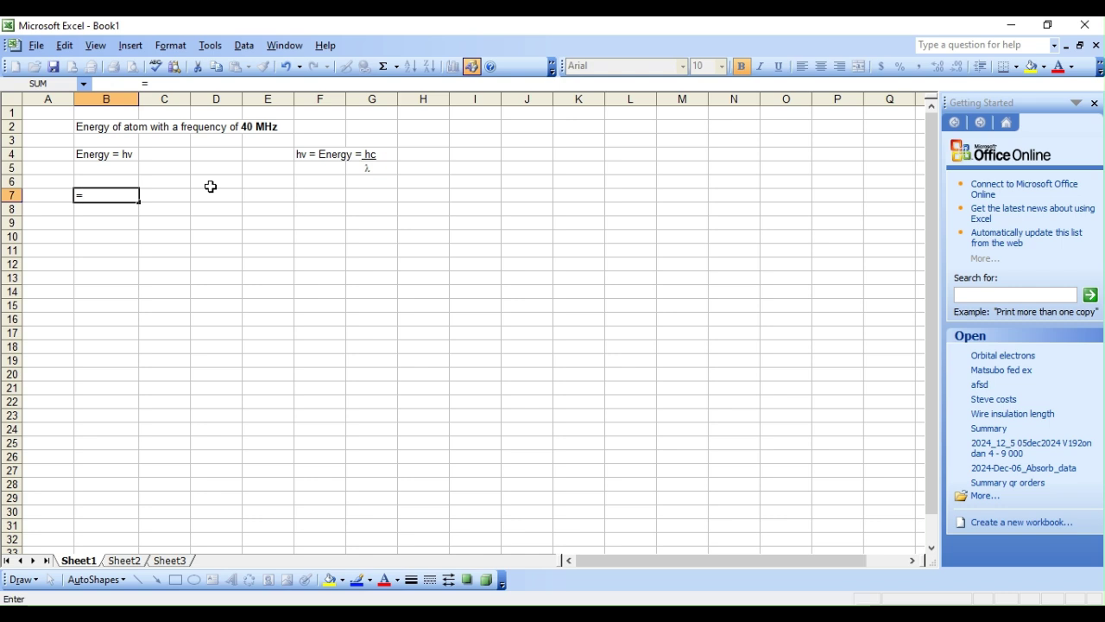
type("40e6")
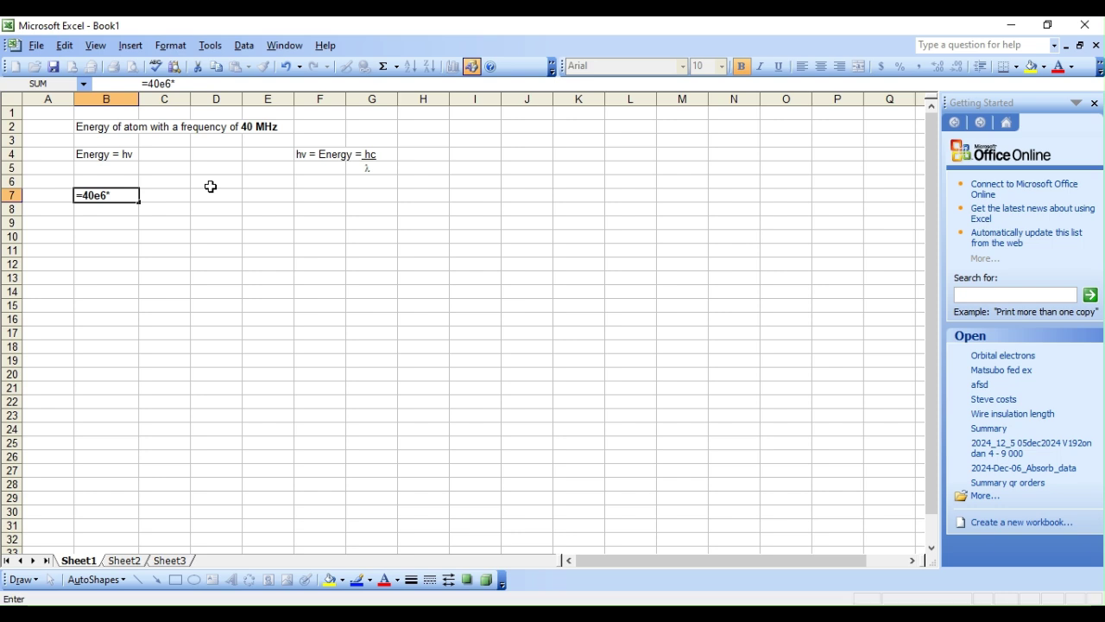
type("* 6.626e034")
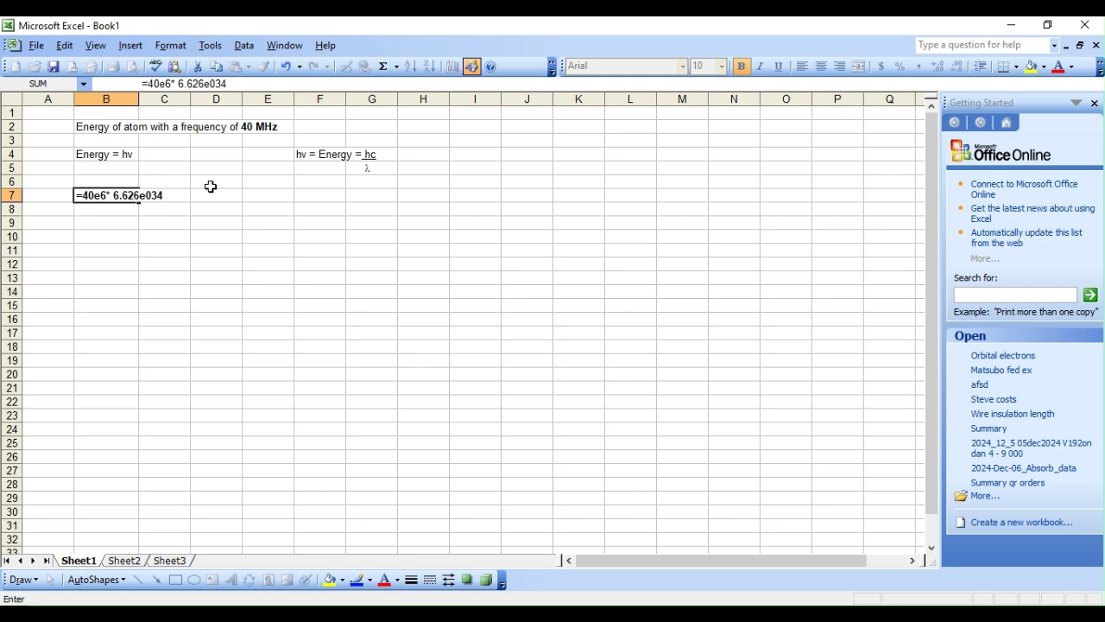
key("Return")
Correct the exponent in the B7 formula so that Planck's constant reads 6.626e-34.
key("Up")
key("F2")
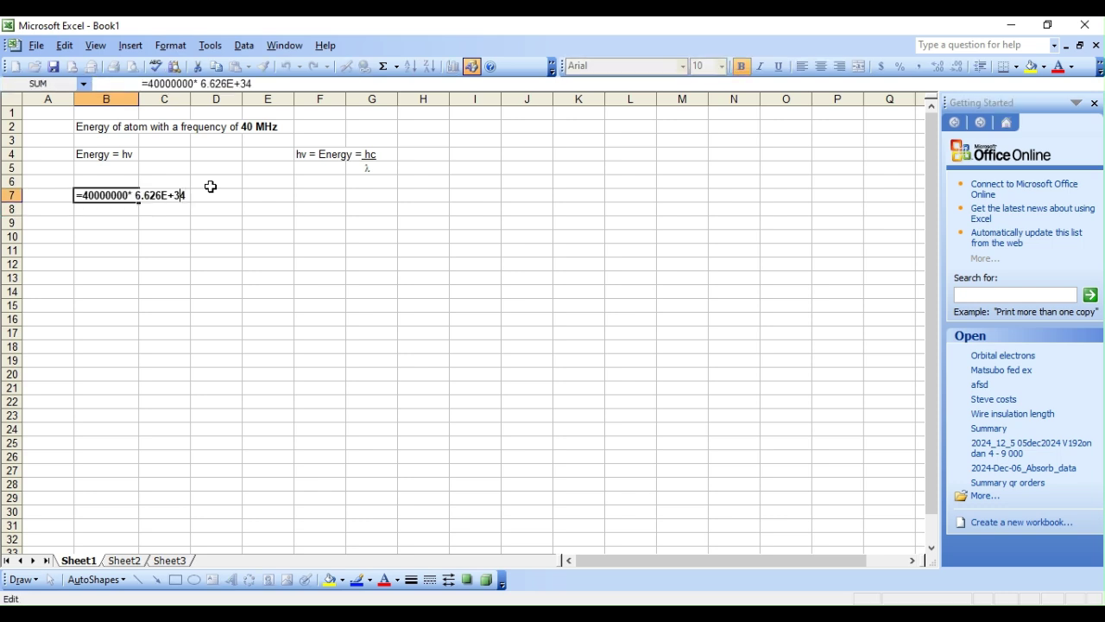
key("BackSpace")
key("BackSpace")
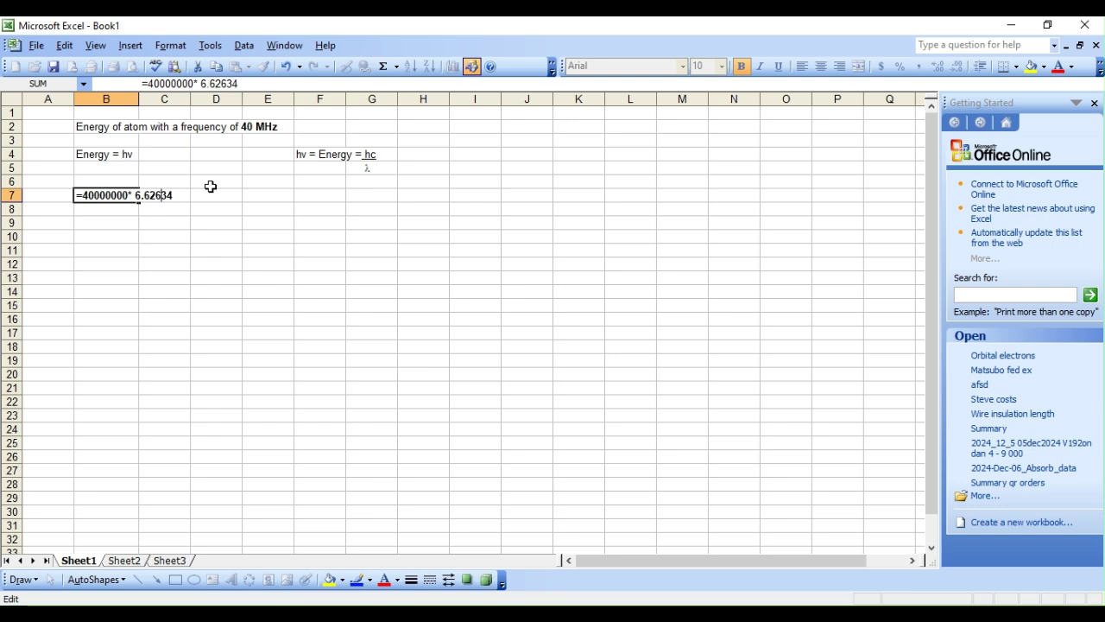
type("e-")
key("Return")
Label the calculated result by entering "Energy=" in cell A7.
key("Up")
key("Left")
type("Energy")
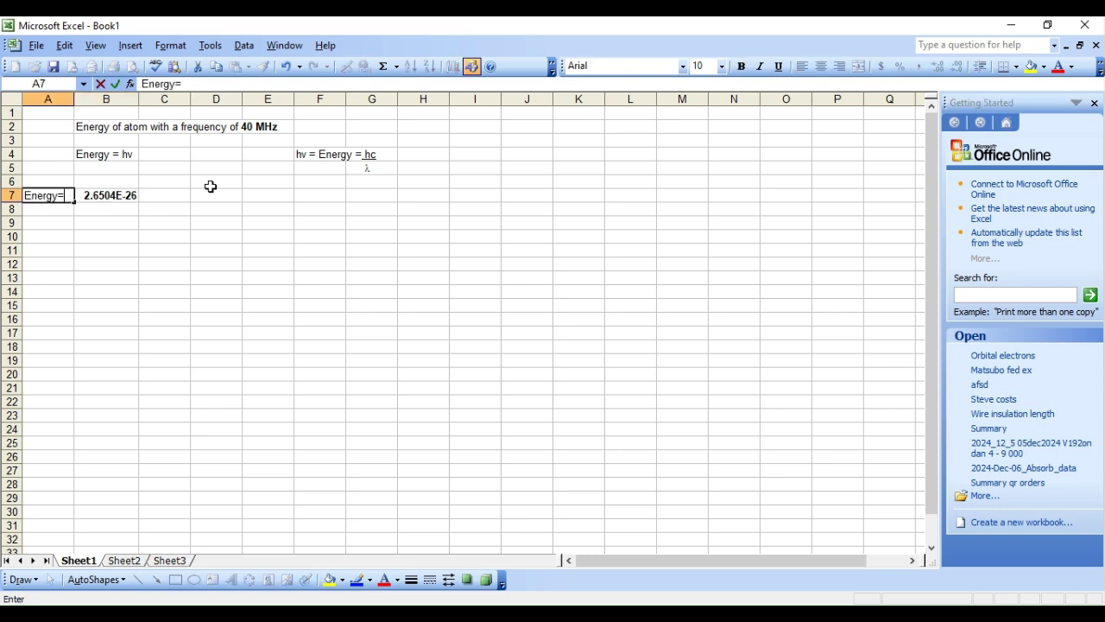
key("Return")
Set the font colour of the calculated energy in cell B7 to red.
key("Up")
key("Right")
left_click(1058, 67)
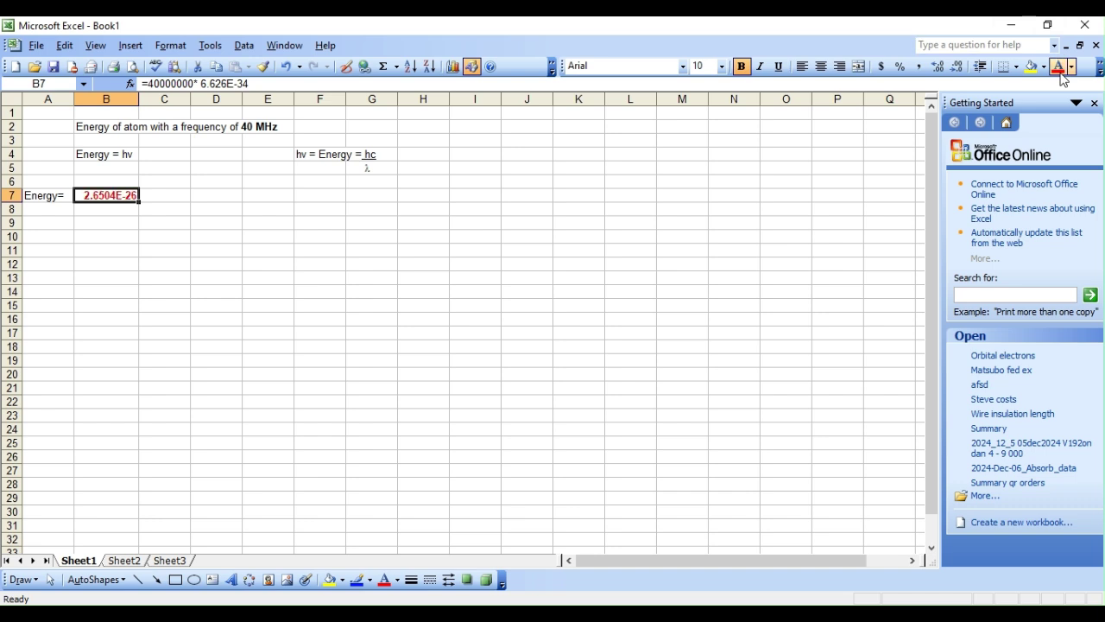
Make the letter v of "hv" bold in the equation text in cell F4.
left_click(304, 150)
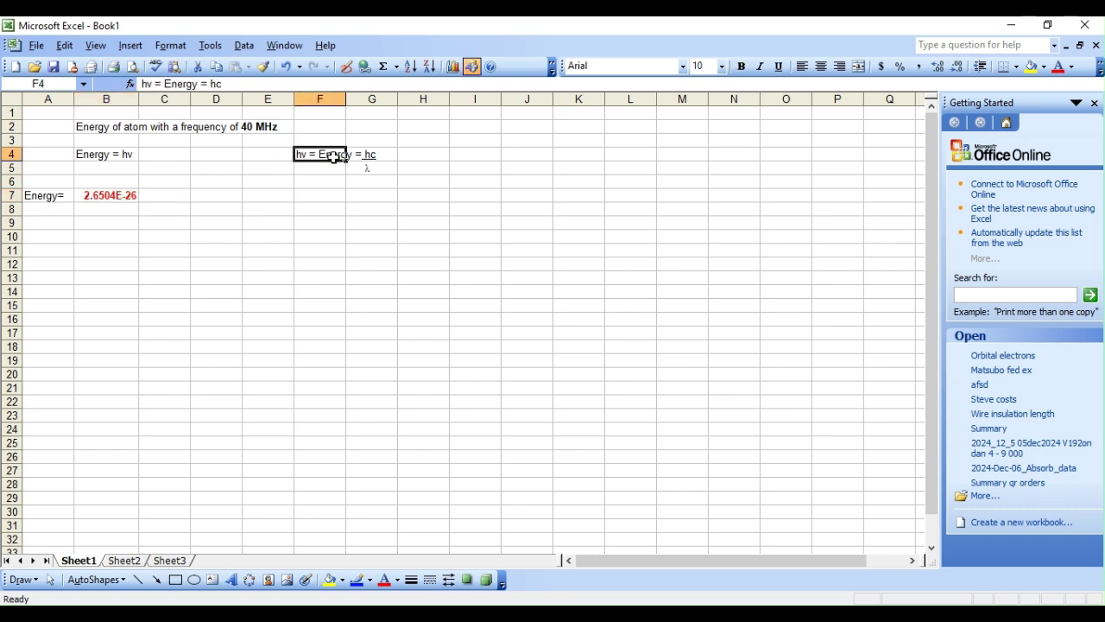
left_click(335, 171)
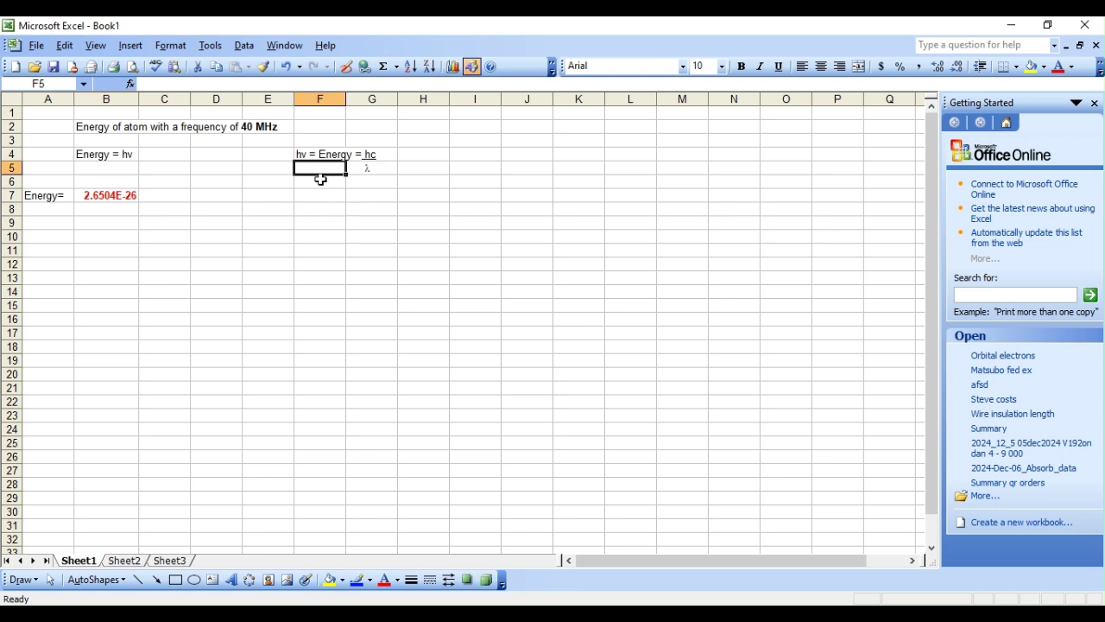
left_click(298, 153)
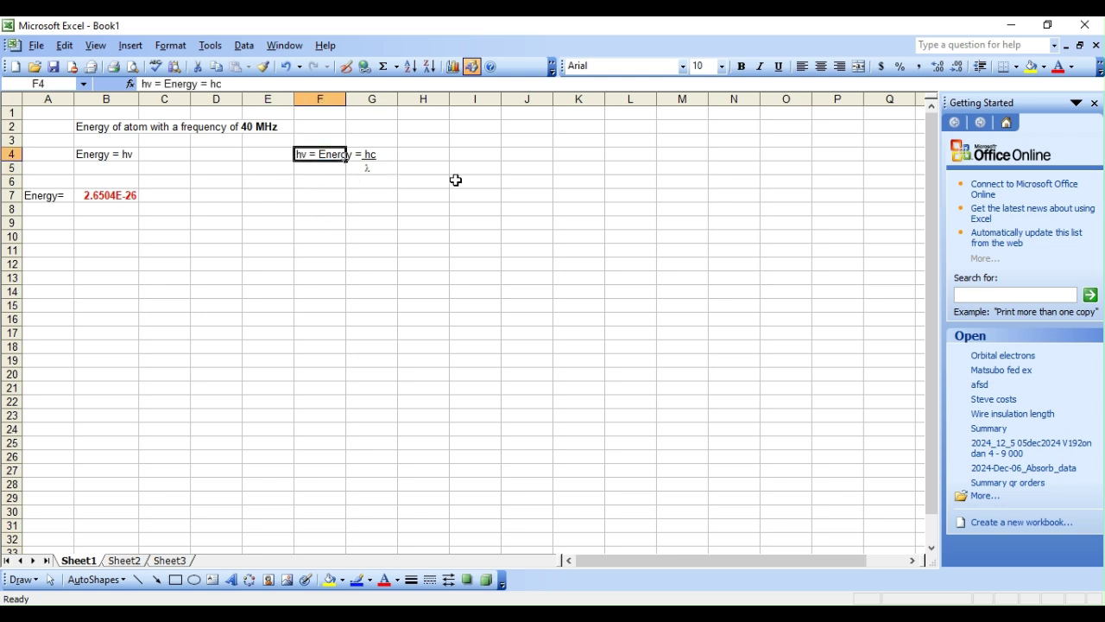
key("F2")
key("Left")
key("Left")
key("Left")
key("Left")
key("Left")
key("Left")
key("Left")
key("Left")
key("Left")
key("Left")
key("Left")
key("Left")
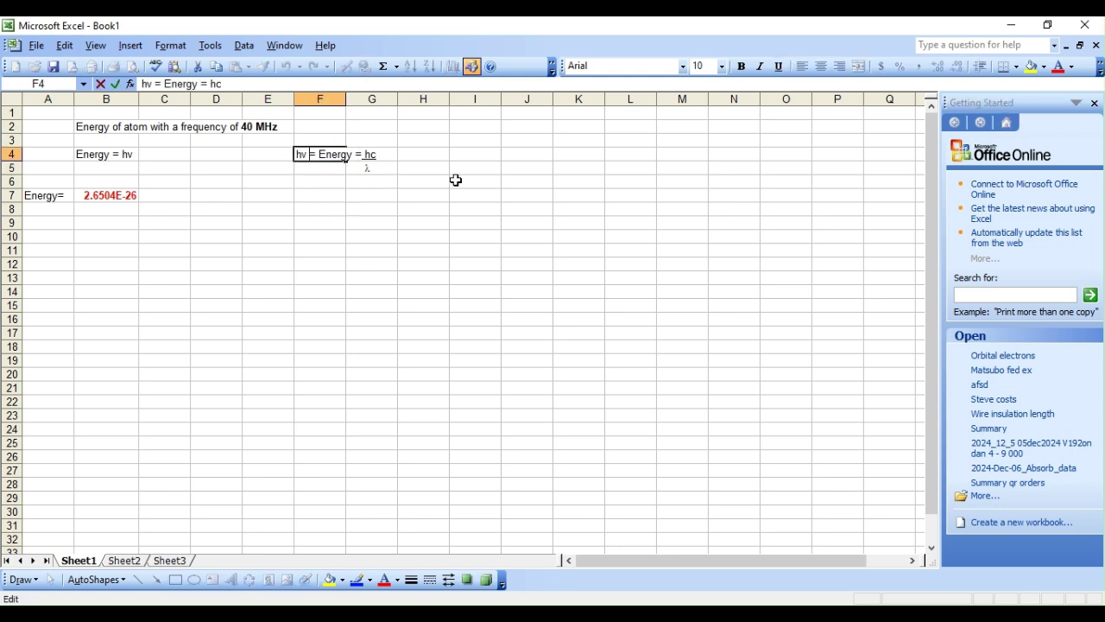
key("ctrl+b")
key("Right")
key("Right")
key("Right")
key("Right")
key("Right")
key("Right")
key("Right")
key("Right")
key("Right")
key("Right")
key("Right")
key("Right")
key("Right")
key("Right")
key("Right")
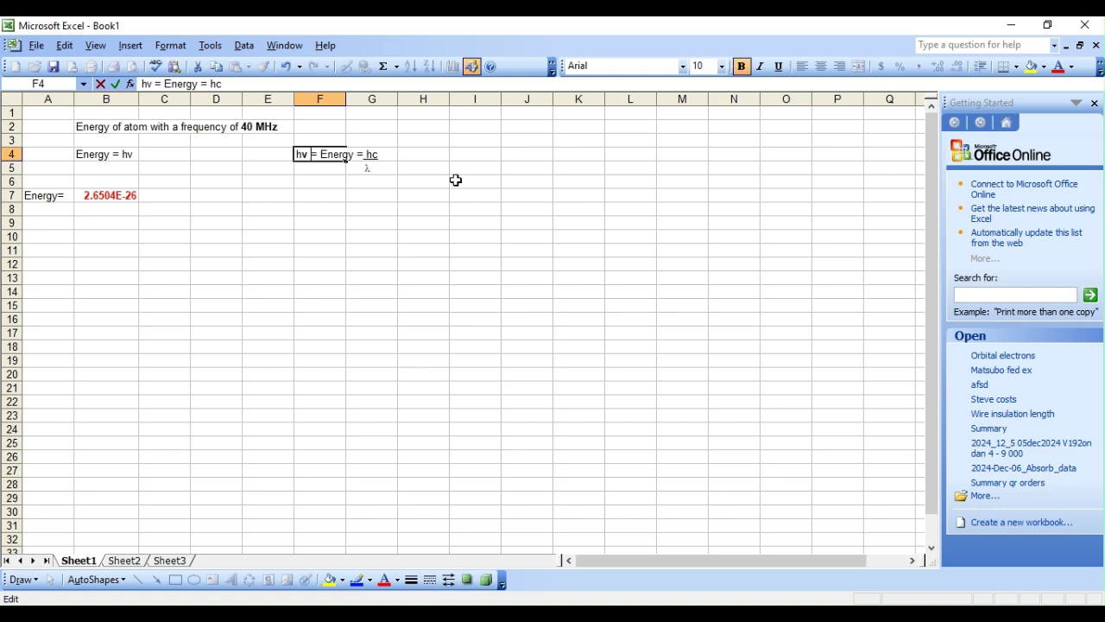
key("Return")
Make the lambda symbol in cell G5 bold.
key("Right")
key("F2")
key("shift+Home")
key("ctrl+b")
key("ctrl+Return")
Replace "hv = Energy" in cell F4 with 2.65x10-26, keeping "= hc" as the rest of the equation.
key("Up")
key("Left")
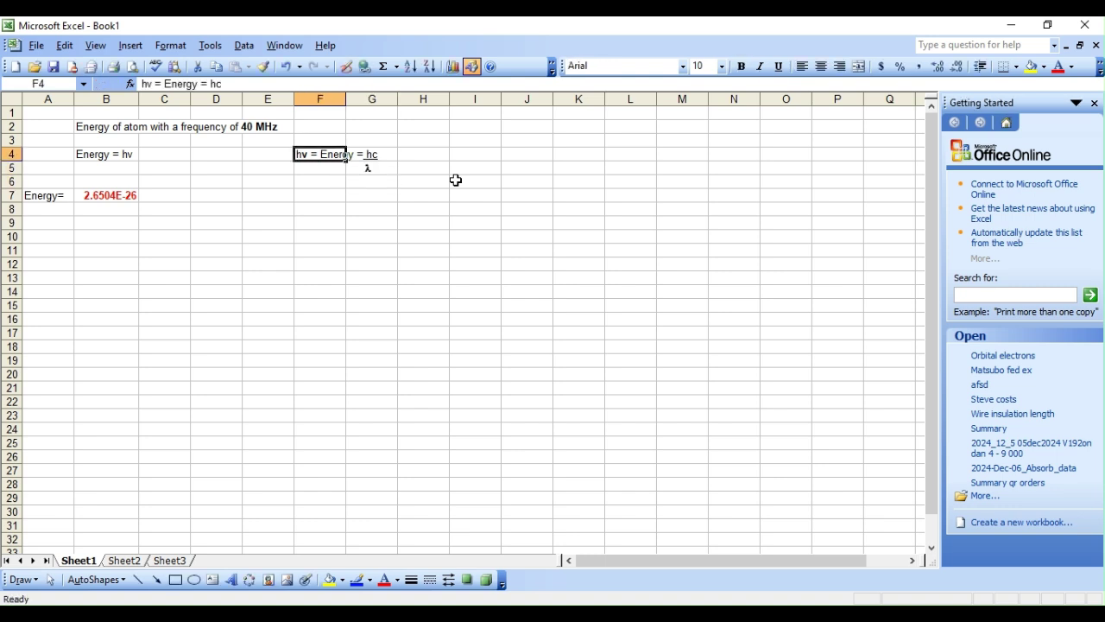
key("F2")
key("Left")
key("Left")
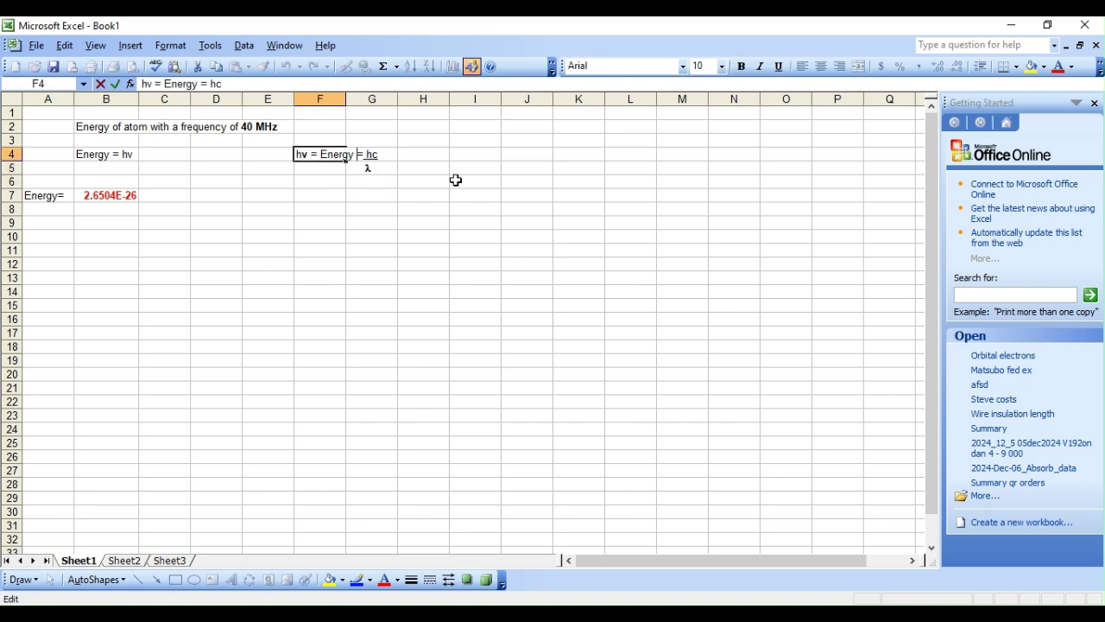
key("shift+Left")
key("shift+Left")
key("shift+Left")
key("shift+Left")
key("shift+Left")
type("2.65")
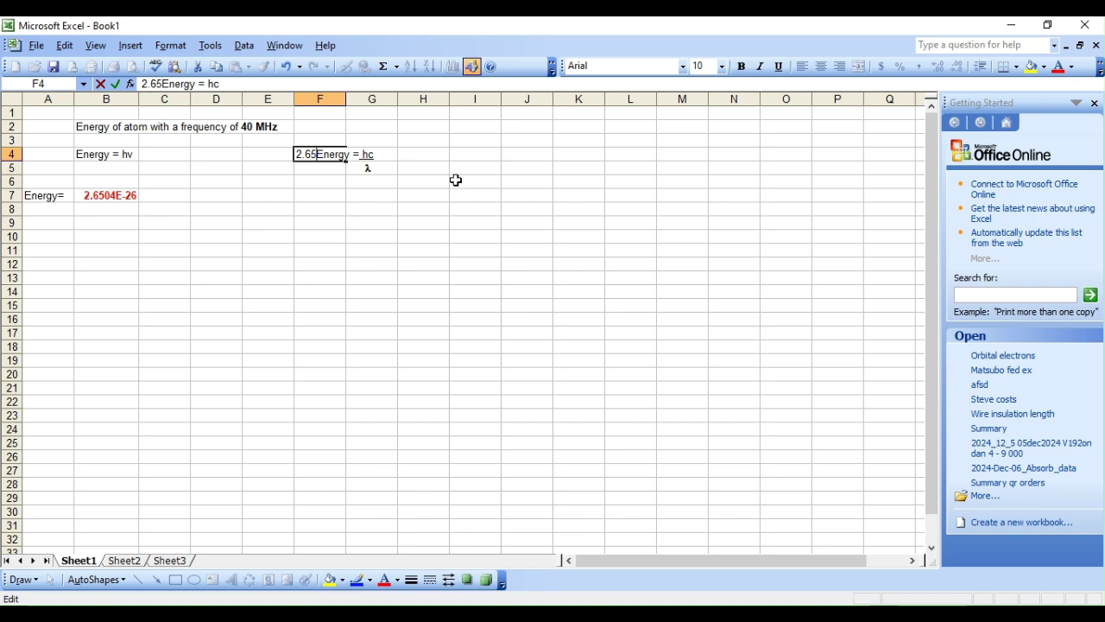
type("x10")
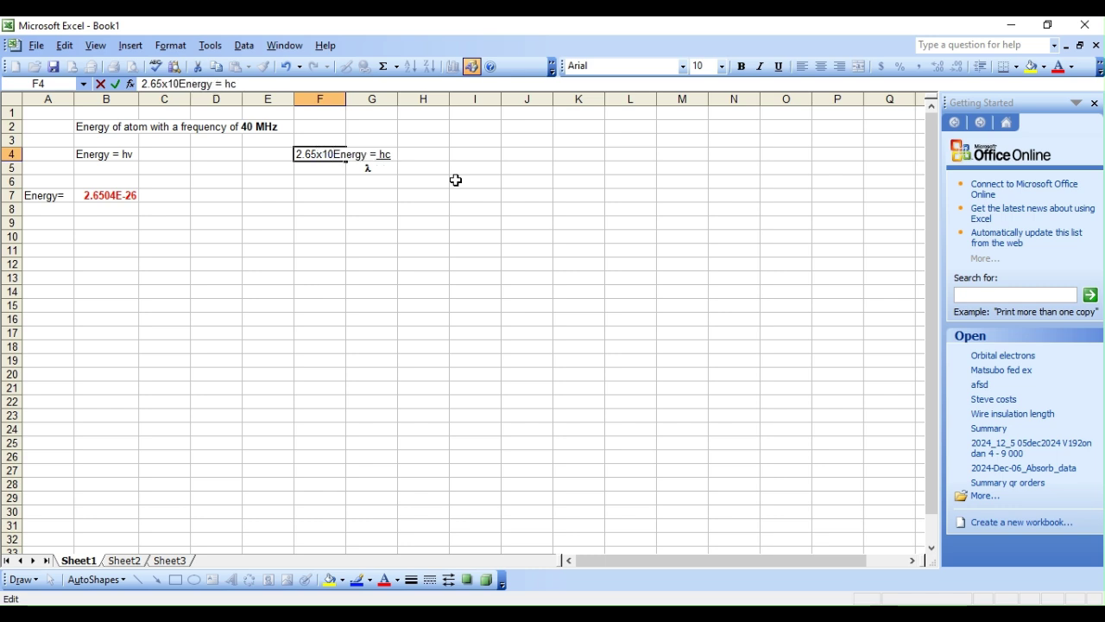
type("-26")
key("Delete")
key("Delete")
key("Delete")
key("Delete")
key("Delete")
key("Delete")
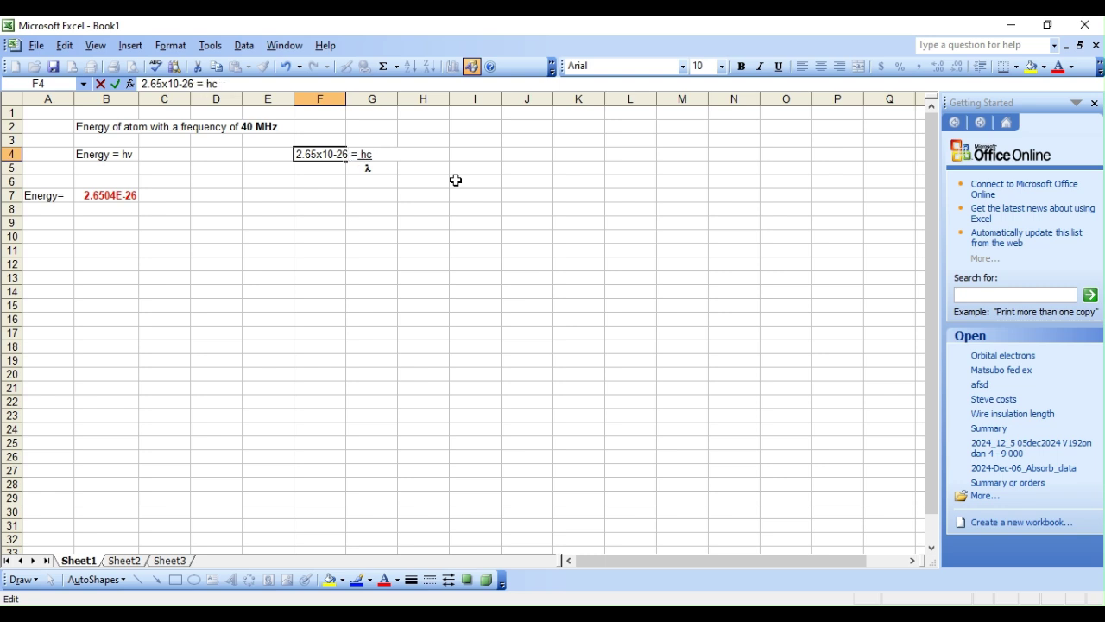
key("Return")
Set the font size of the lambda symbol in cell G5 to 20.
key("Down")
key("Down")
key("Up")
key("Up")
key("Right")
key("F2")
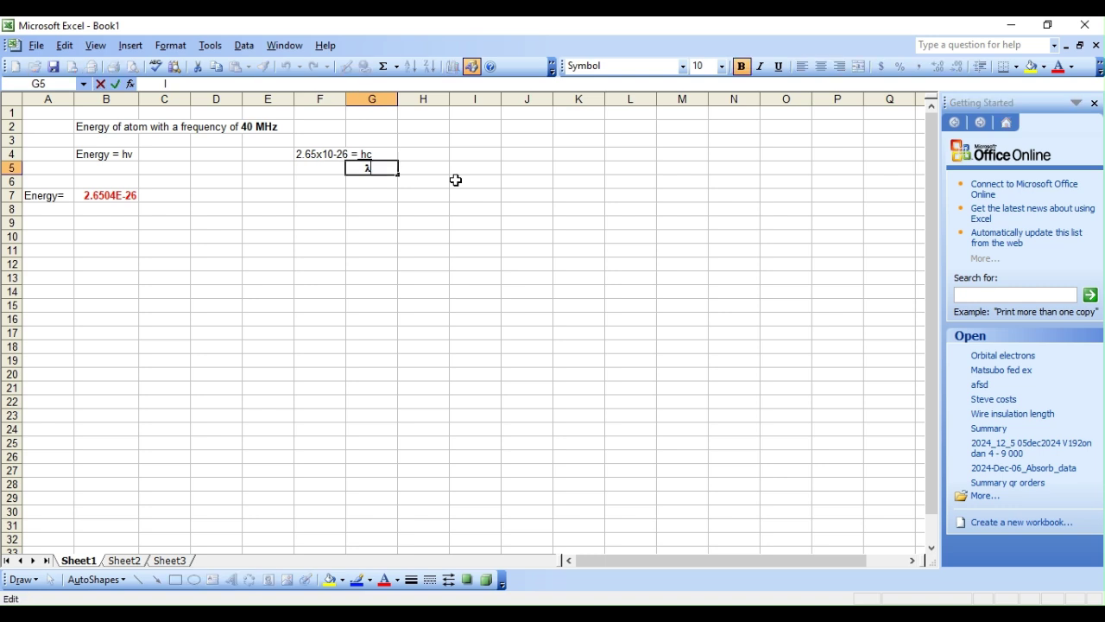
key("shift+Home")
left_click(704, 66)
type("20")
key("Return")
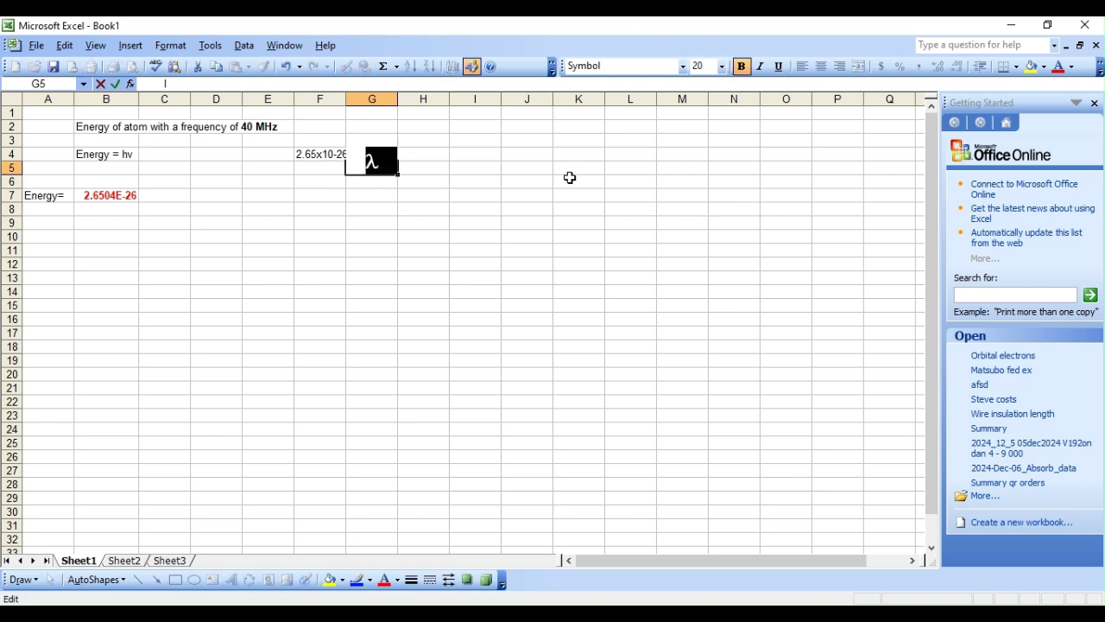
left_click(475, 174)
Copy the lambda symbol from cell G5 into cells H4 and E4, on both sides of the equation.
left_click(383, 180)
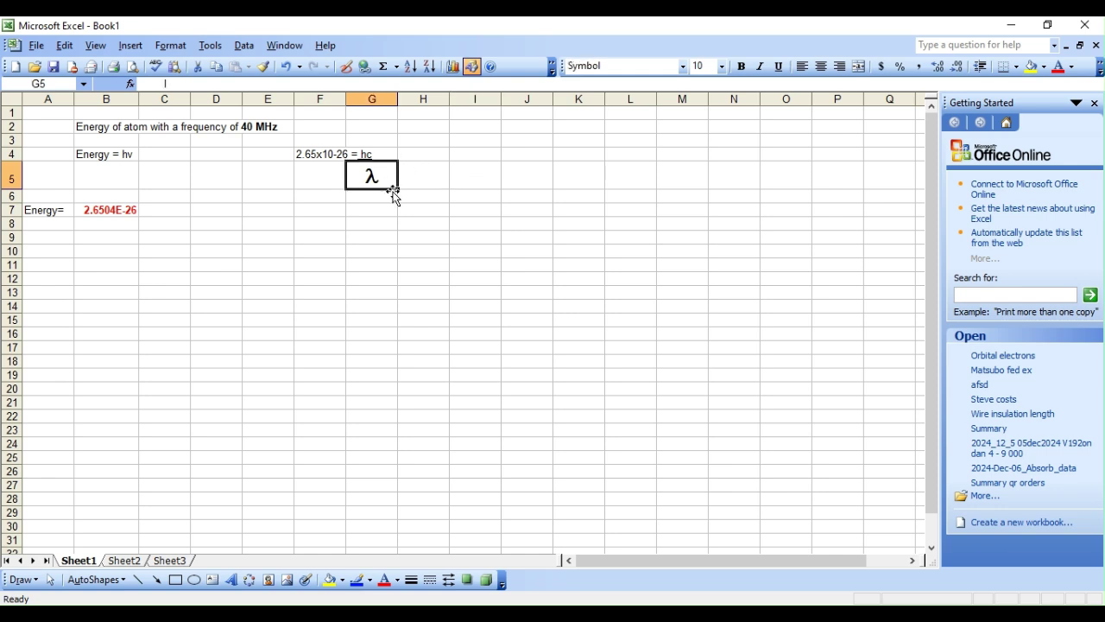
key("ctrl+c")
left_click(425, 155)
key("ctrl+v")
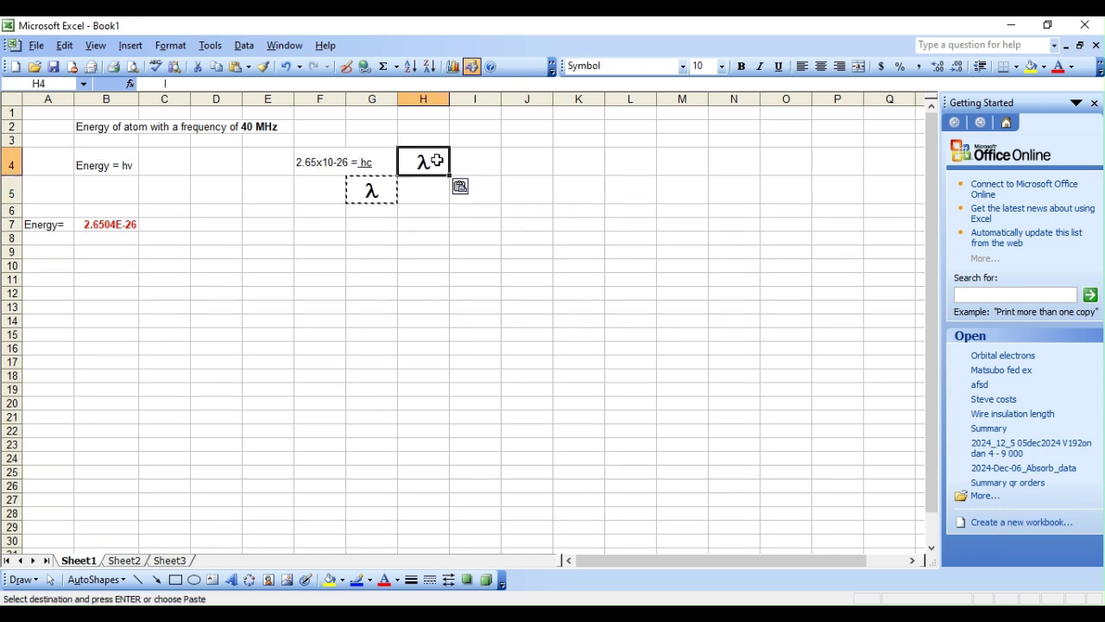
left_click(261, 168)
key("ctrl+v")
left_click(566, 197)
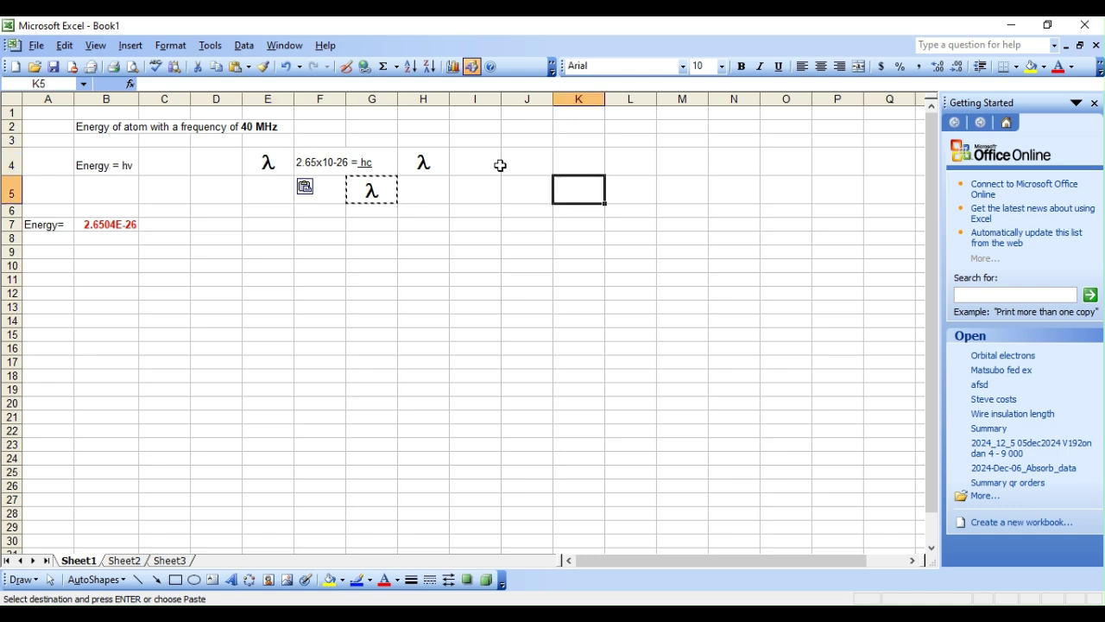
Draw a diagonal line through the lambda symbols in cells G5 and H4 to show that they cancel.
mouse_move(420, 155)
left_mouse_down()
mouse_move(345, 188)
mouse_move(424, 160)
left_mouse_up()
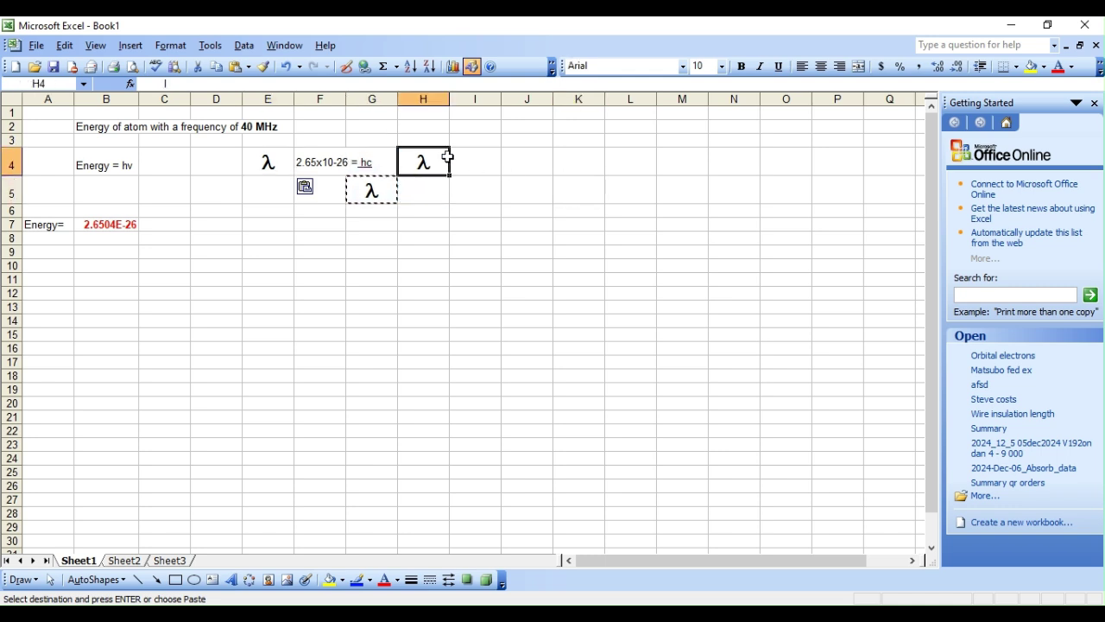
left_click(517, 166)
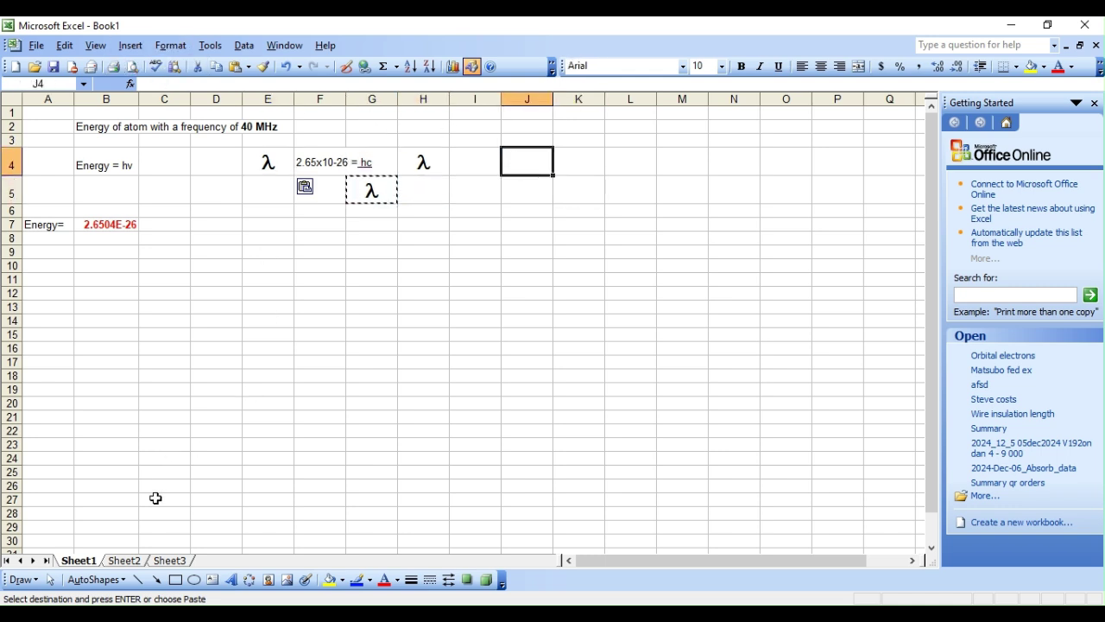
left_click(138, 580)
left_click_drag(343, 218, 442, 142)
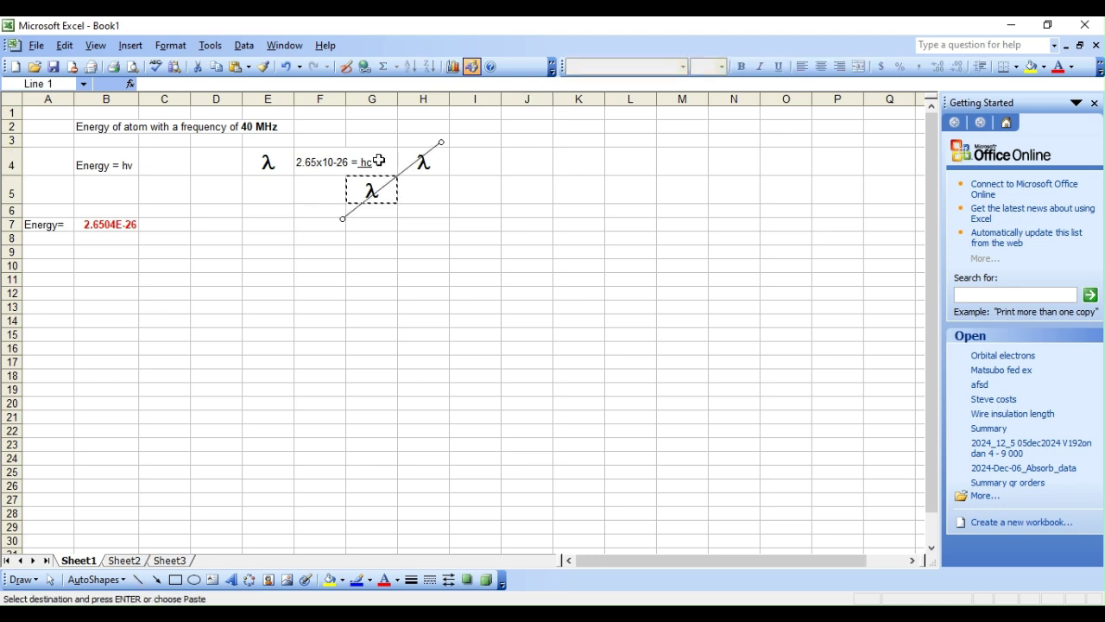
left_click(490, 190)
Delete the diagonal line and the cancelled lambda symbols in cells H4 and G5.
left_click(429, 160)
key("Delete")
left_click(423, 162)
left_click(373, 190)
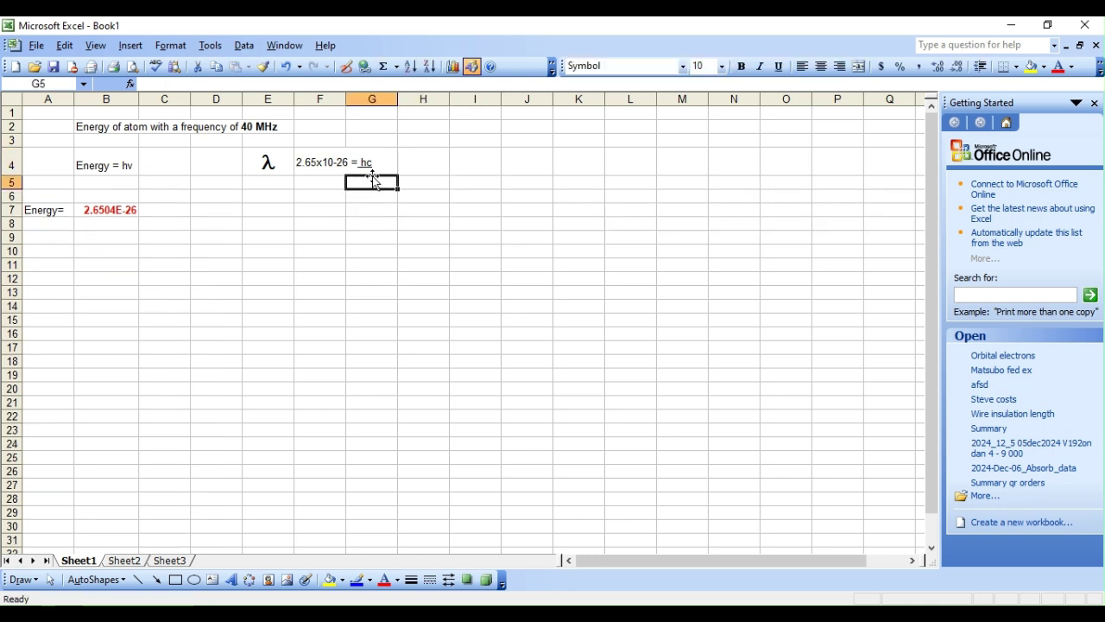
Enlarge "hc" in cell F4 to font size 18 and apply underline formatting to cell G4.
left_click(374, 164)
key("BackSpace")
key("Escape")
key("Left")
key("F2")
key("shift+Left")
key("shift+Left")
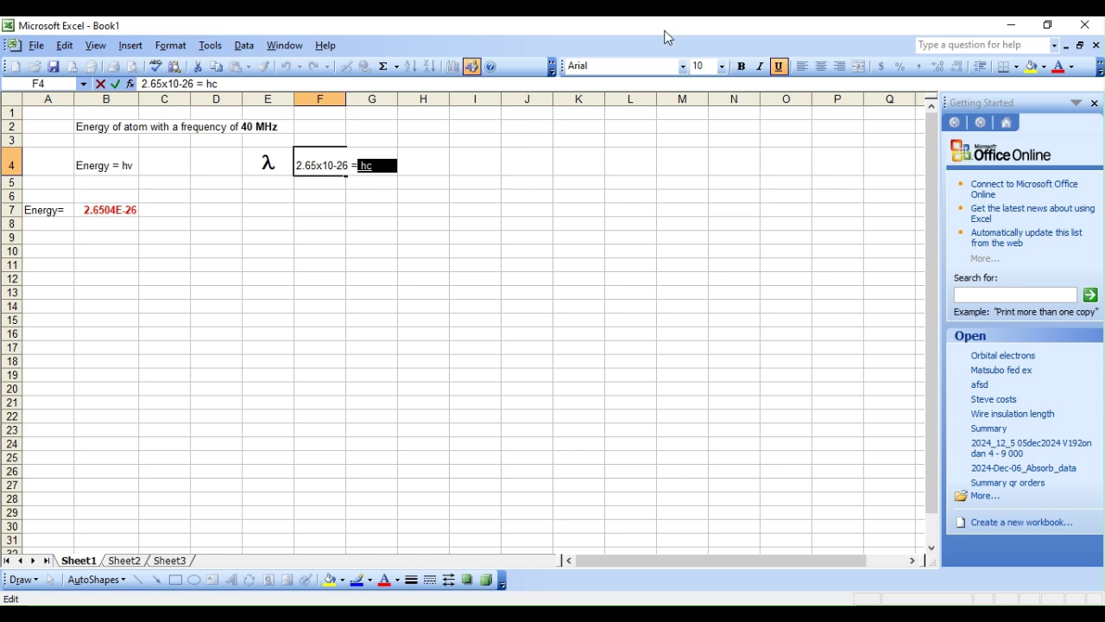
left_click(722, 67)
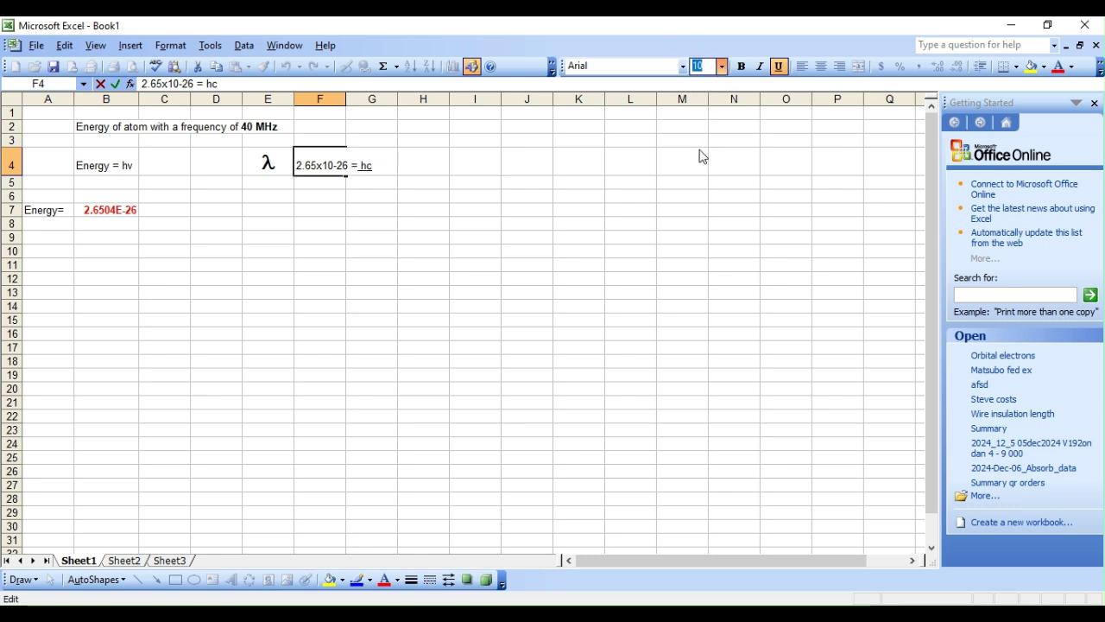
type("18")
key("Return")
left_click(579, 164)
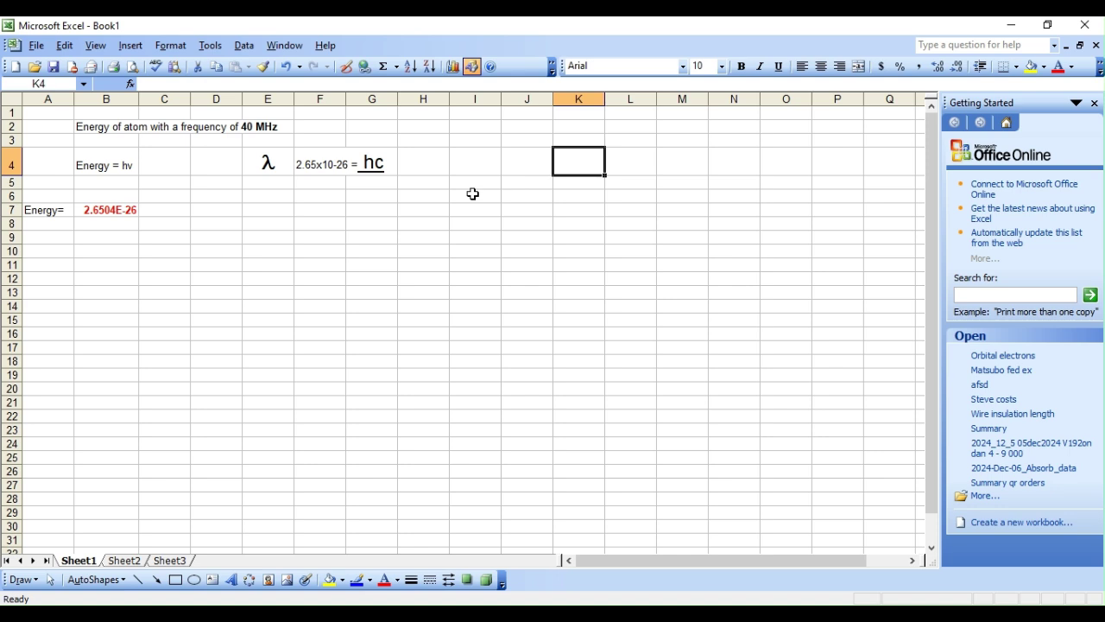
left_click(378, 170)
key("ctrl+u")
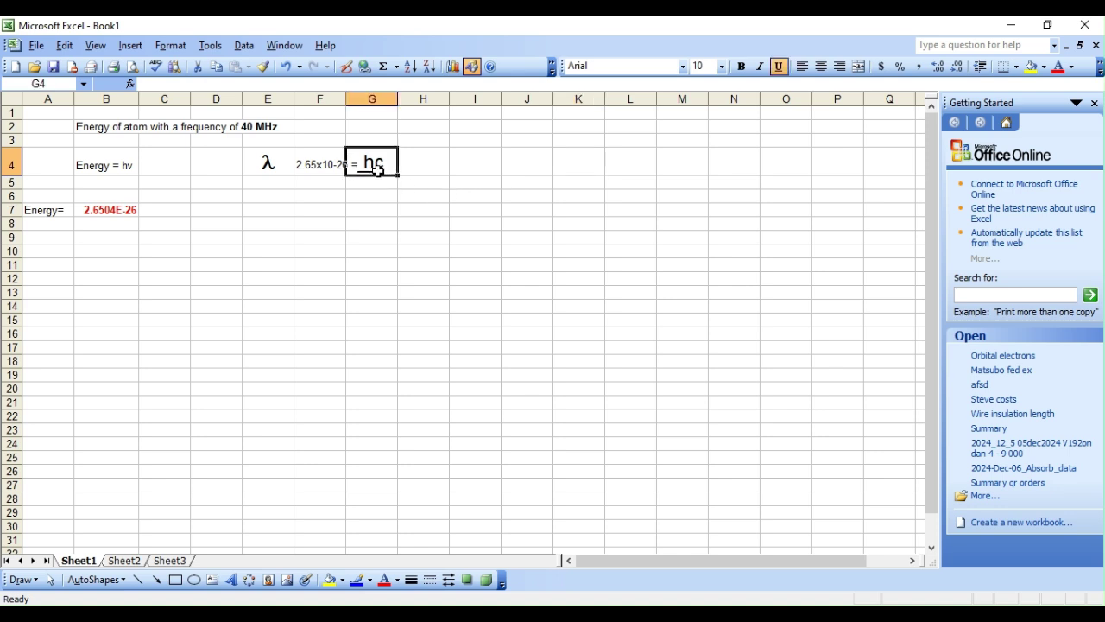
key("Left")
key("Left")
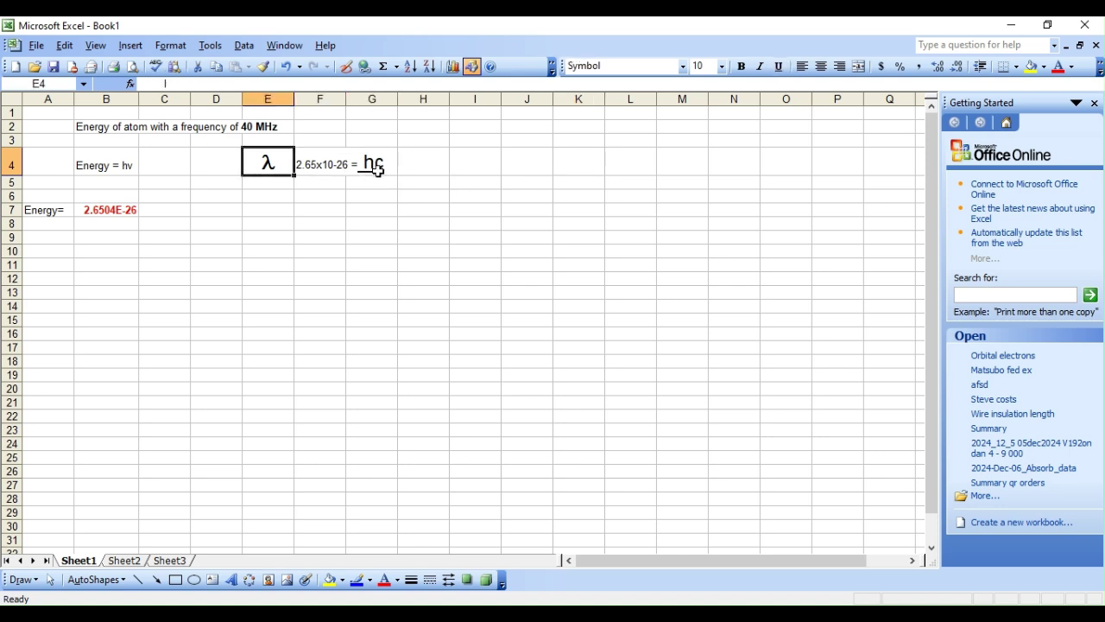
key("Right")
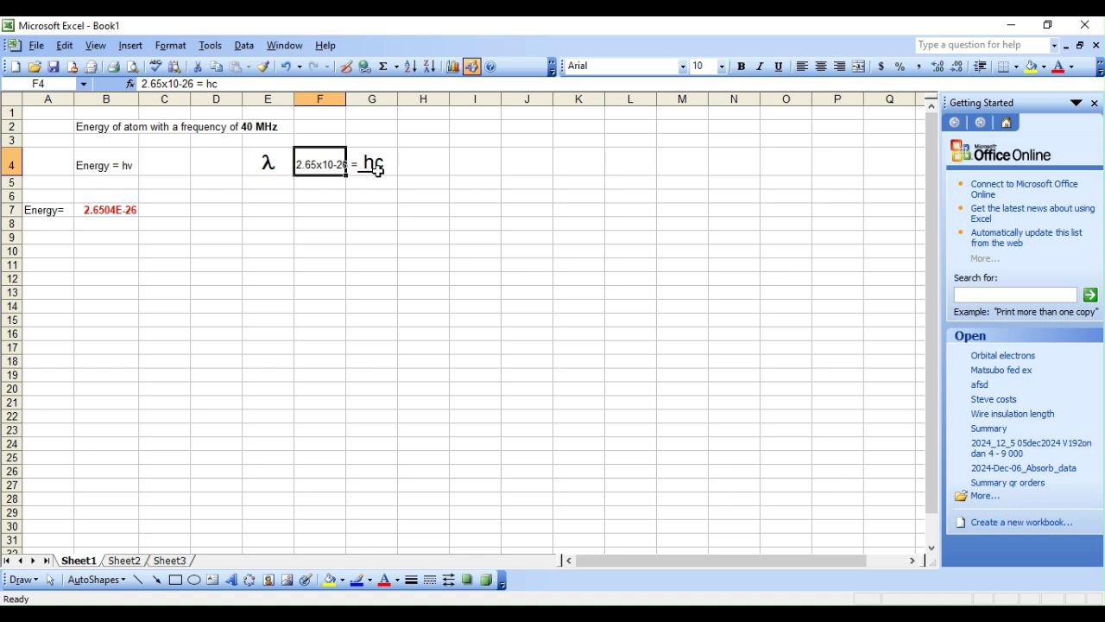
key("Right")
key("Right")
key("Right")
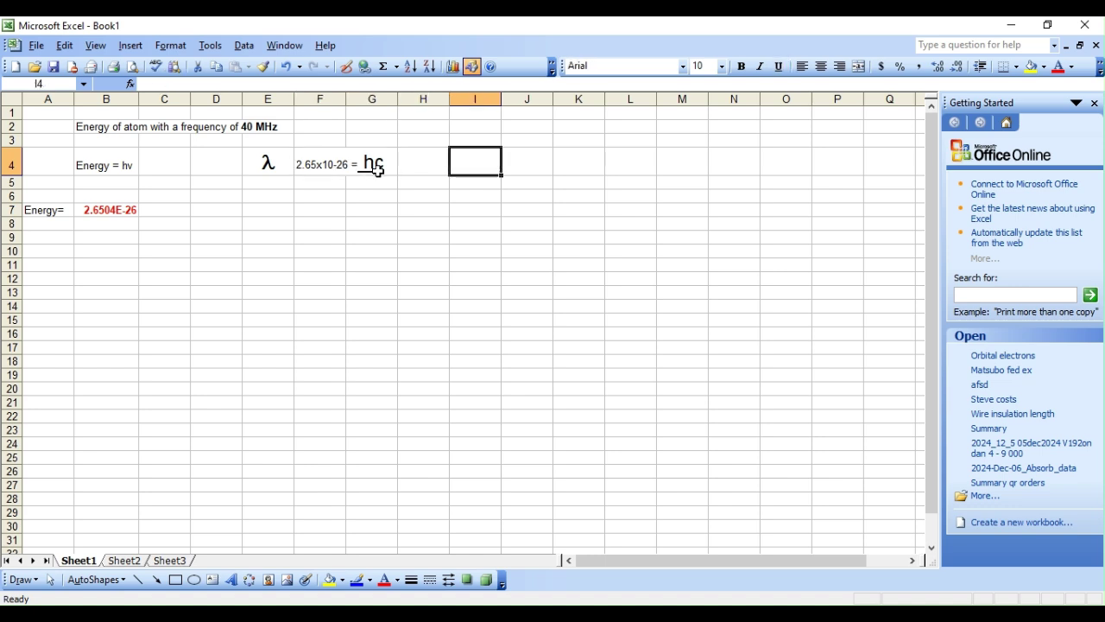
key("Left")
key("Left")
key("Left")
key("Left")
key("Right")
key("Right")
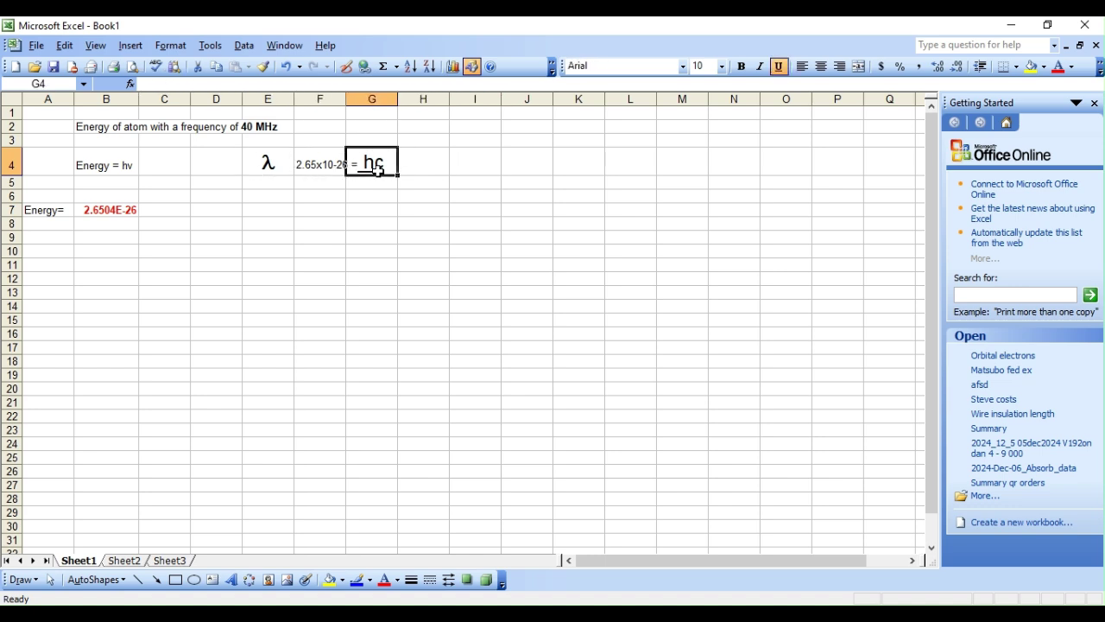
key("Right")
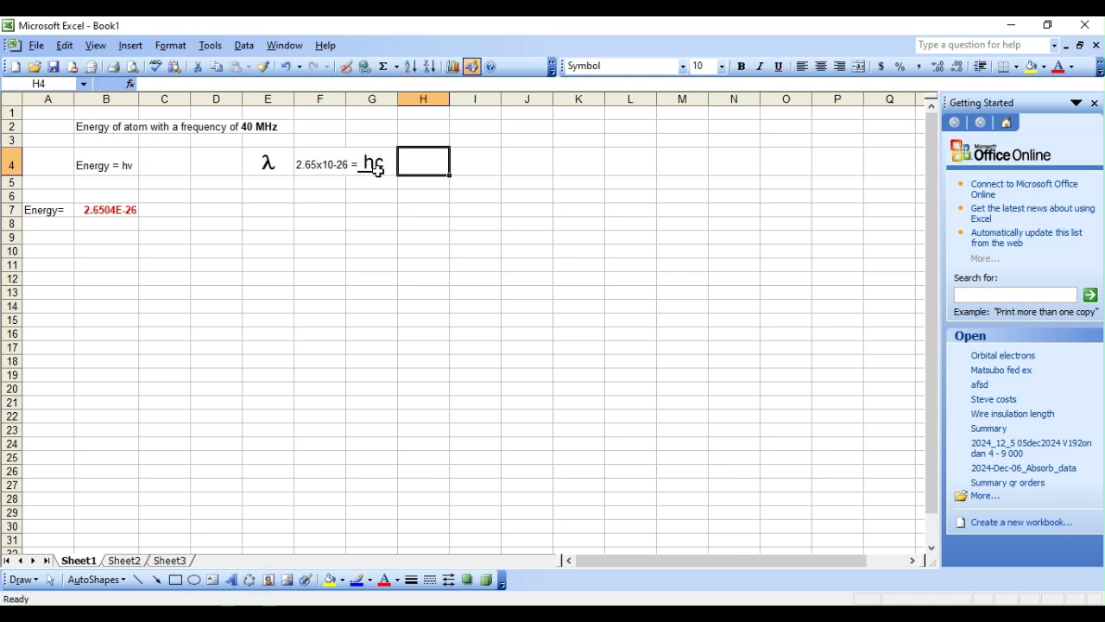
type("=")
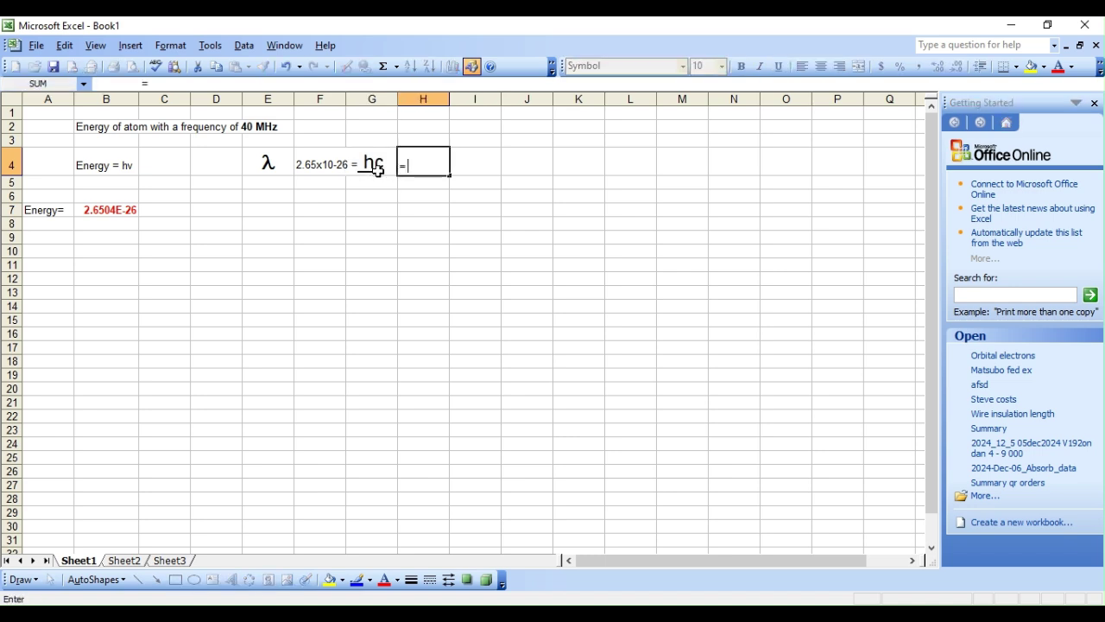
type(" 6.626")
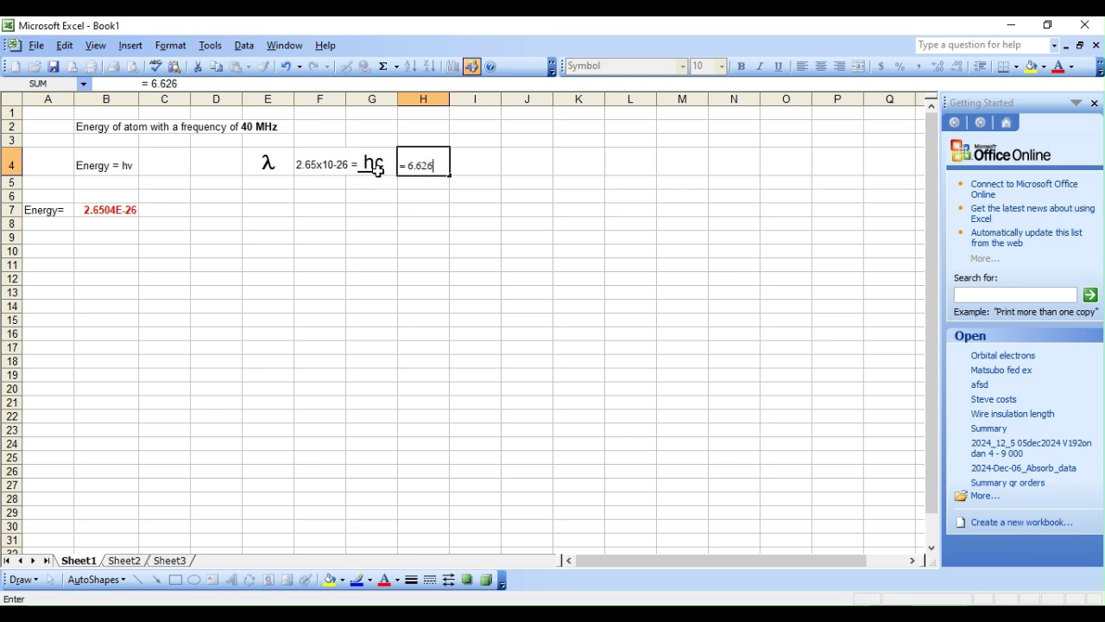
key("Escape")
Format cell H4 with the Tahoma font at size 18.
left_click(674, 66)
type("Tahoma")
key("Return")
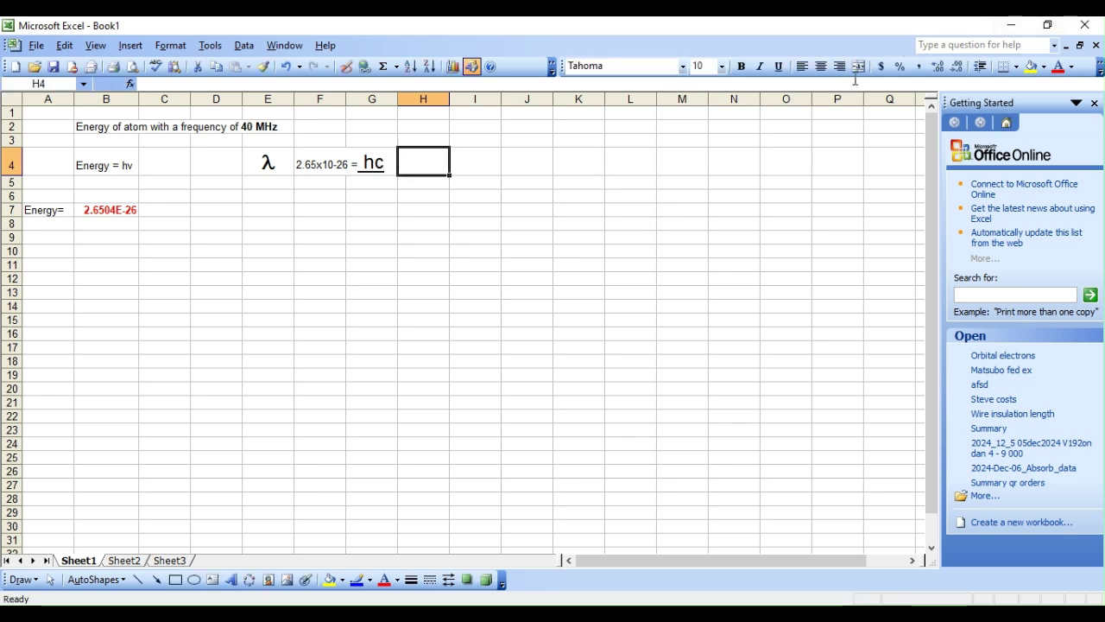
left_click(724, 67)
left_click(713, 181)
Enter the formula =6.626e-34*e08 in cell H4 as a first version of the hc product.
type("=")
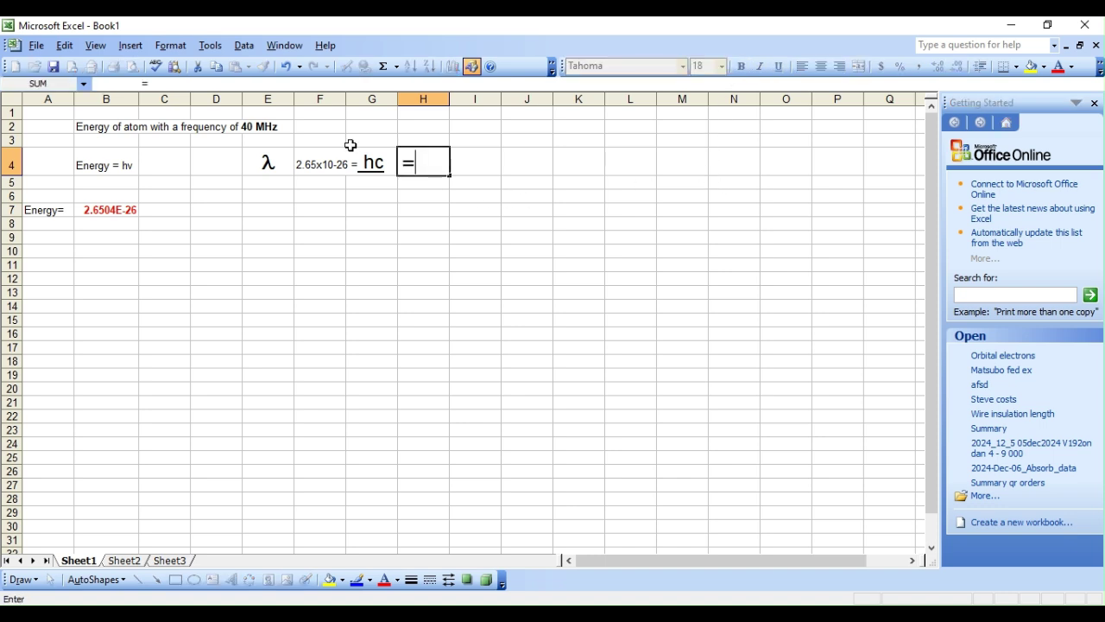
type("6.626")
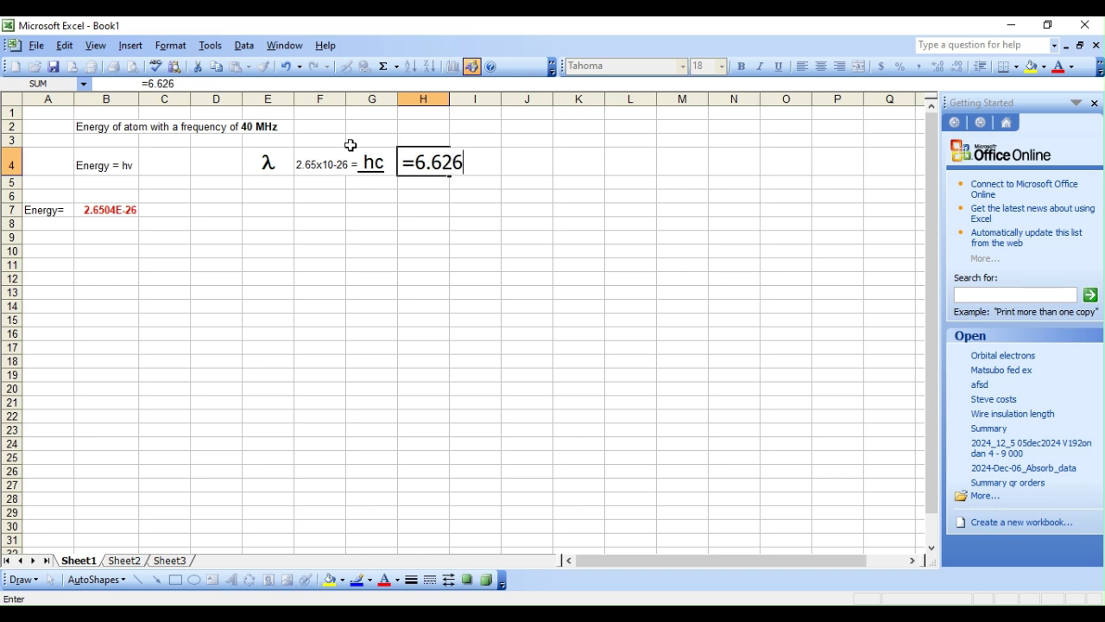
type("e-34*e308")
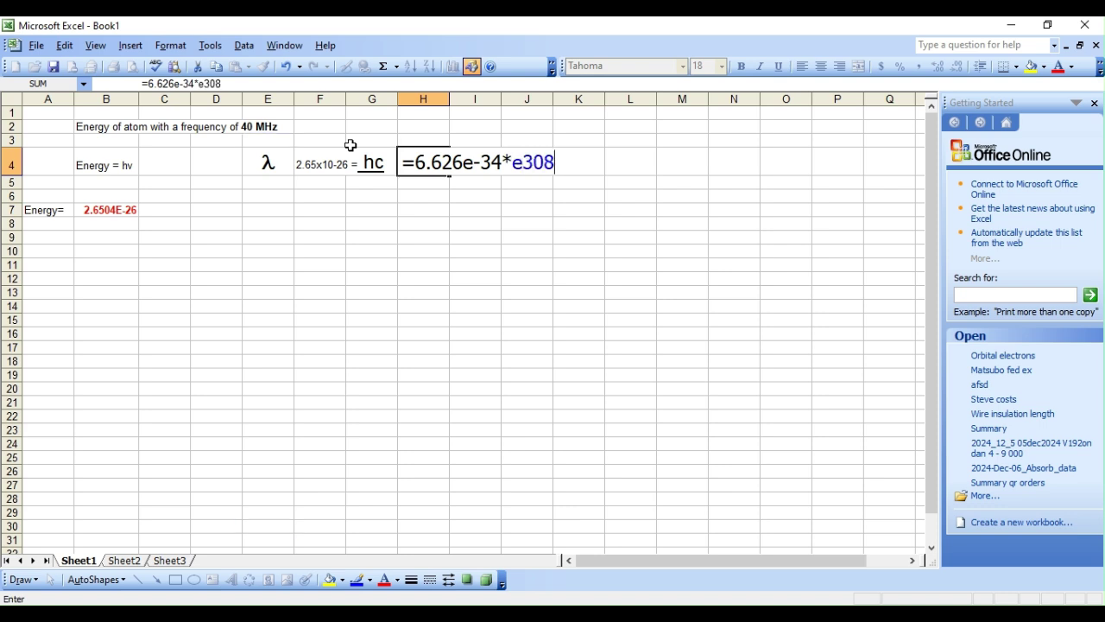
key("BackSpace")
key("BackSpace")
key("BackSpace")
type("08")
key("Return")
key("Up")
Correct the second factor of the formula in H4 to 3e08.
key("F2")
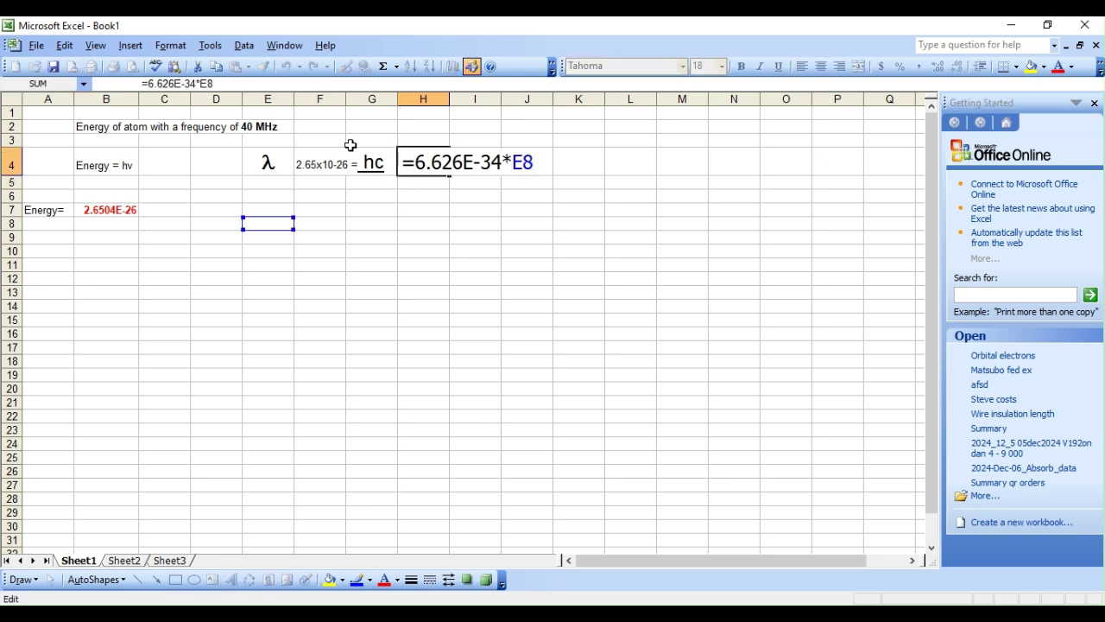
key("BackSpace")
key("BackSpace")
type("3")
type("e08")
key("Return")
key("Up")
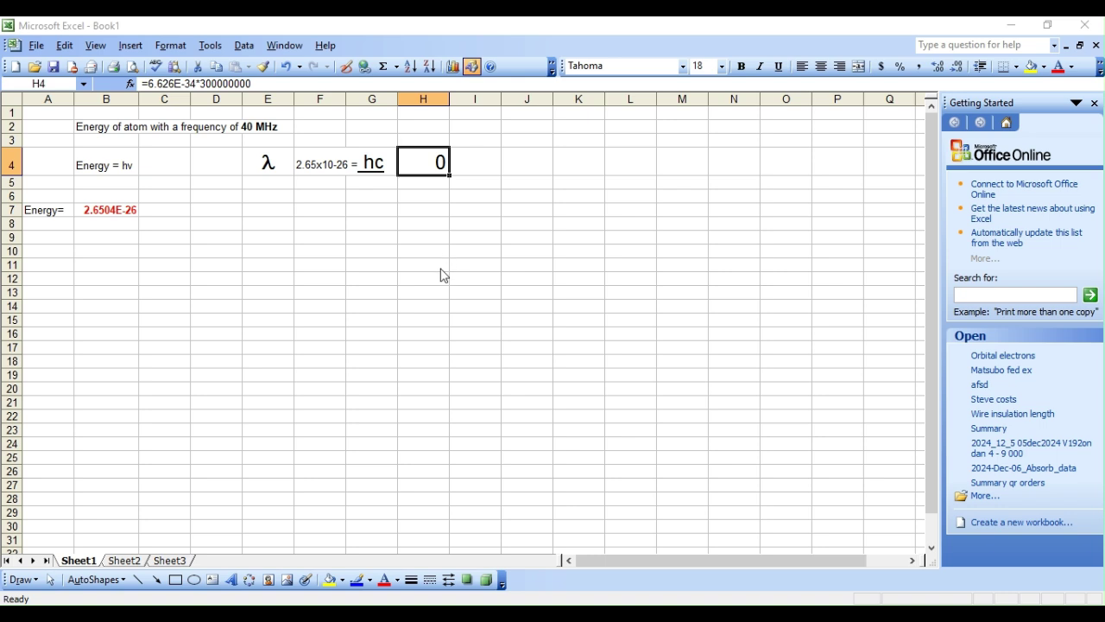
Widen column H and move the hc formula from H4 to I4.
left_click(596, 448)
key("F2")
key("Escape")
key("Left")
key("Right")
key("ctrl+x")
key("Right")
key("Return")
key("Left")
key("Right")
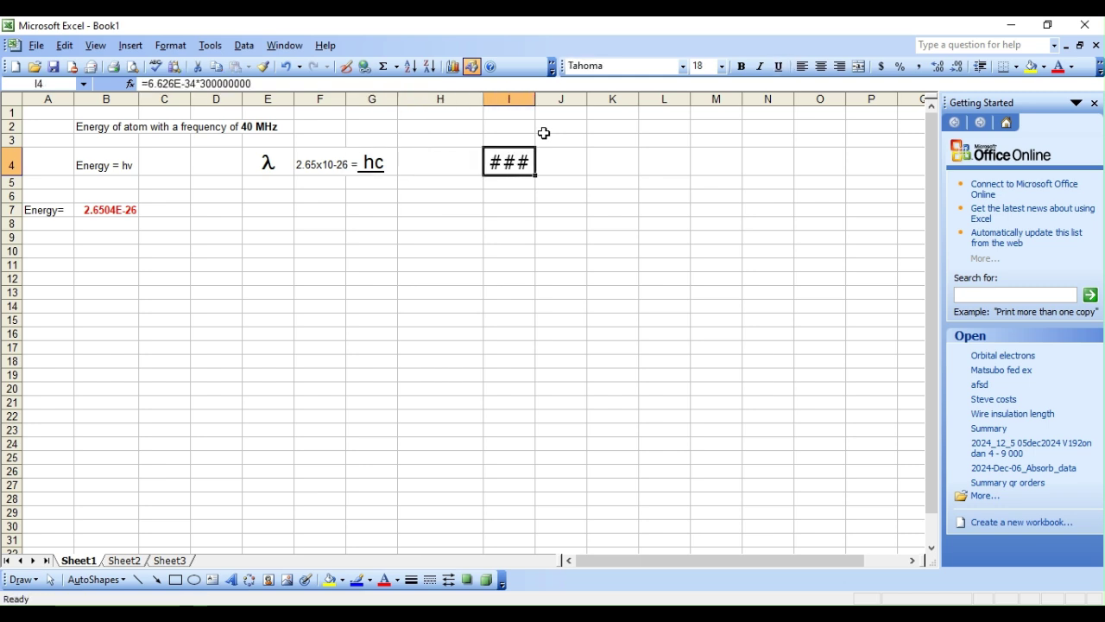
Widen column I and set the font size of cell I4 to 12.
left_click_drag(537, 99, 562, 113)
left_click(701, 65)
type("12")
key("Return")
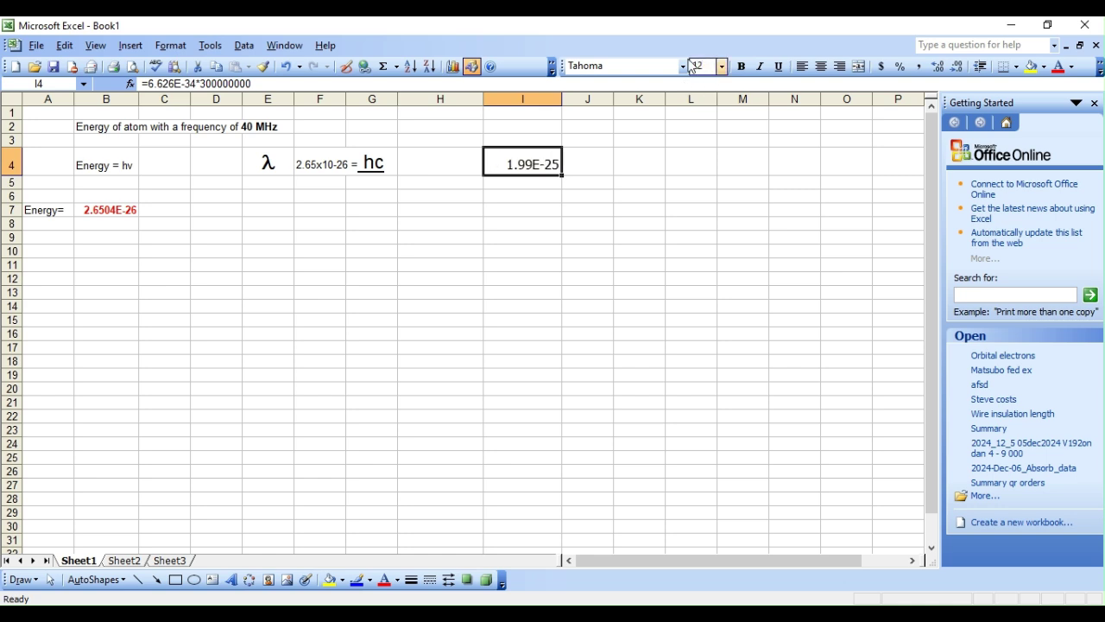
Enter an equals sign in cell H4, between hc and the calculated product.
left_click(420, 163)
type("=")
key("Return")
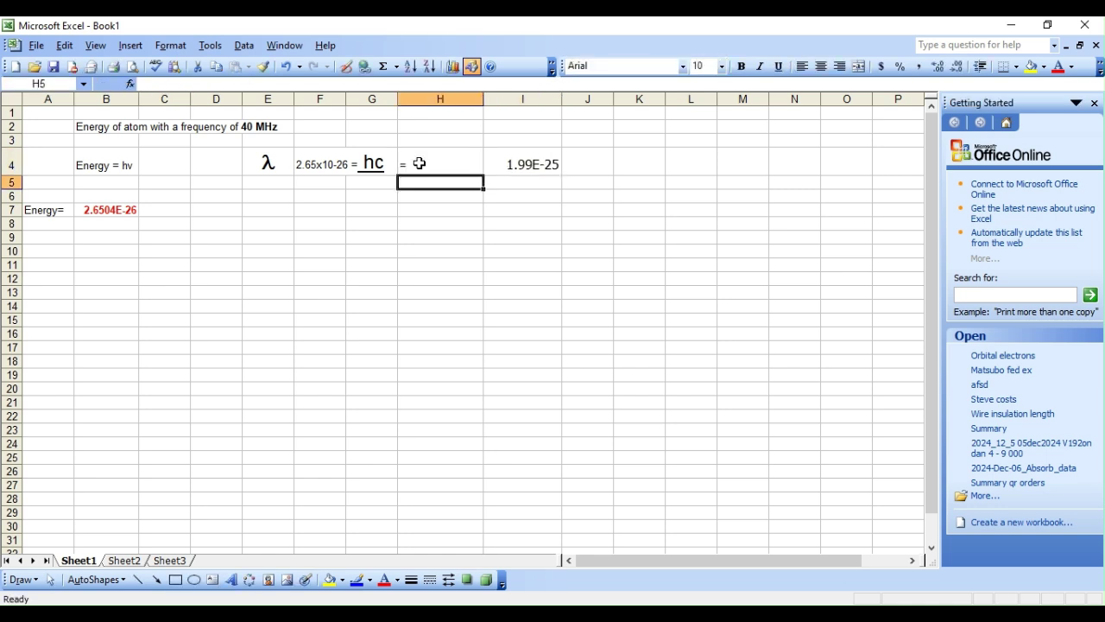
Apply bold formatting to the calculated product in cell I4.
key("Left")
key("Left")
key("Up")
key("shift+Left")
key("Right")
key("Right")
key("Right")
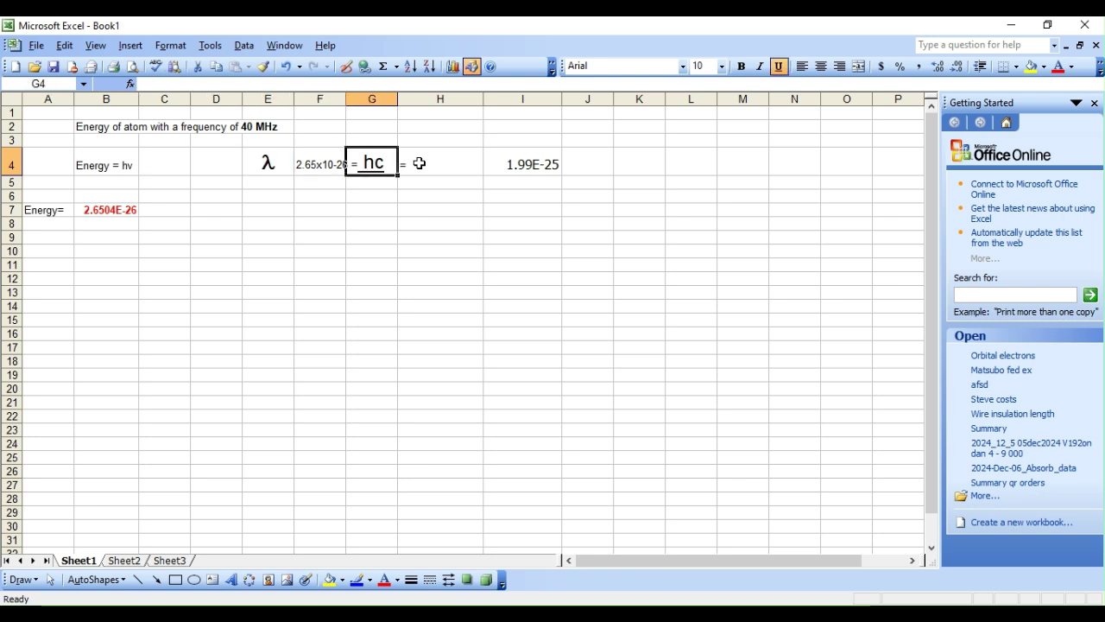
key("ctrl+b")
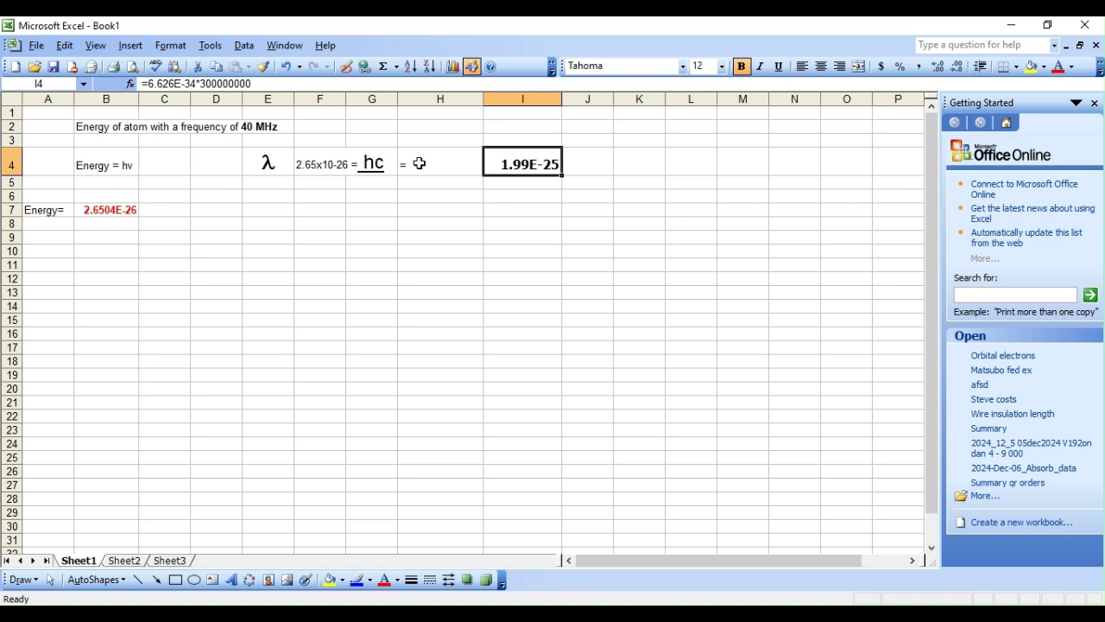
key("Left")
key("Left")
key("Down")
key("Down")
key("Down")
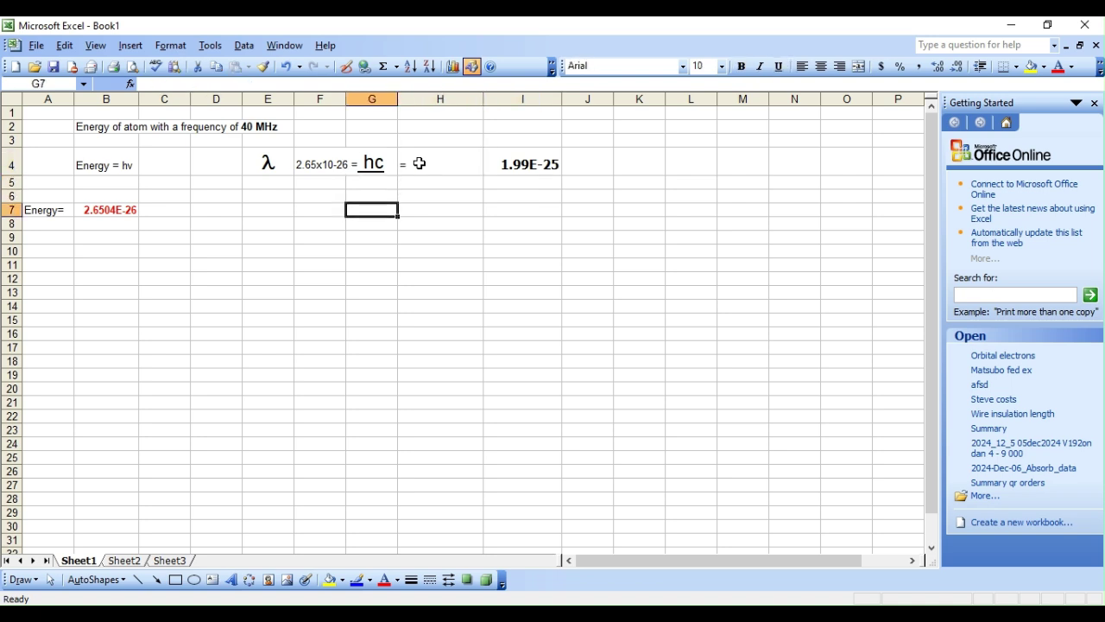
key("Up")
key("Left")
key("Left")
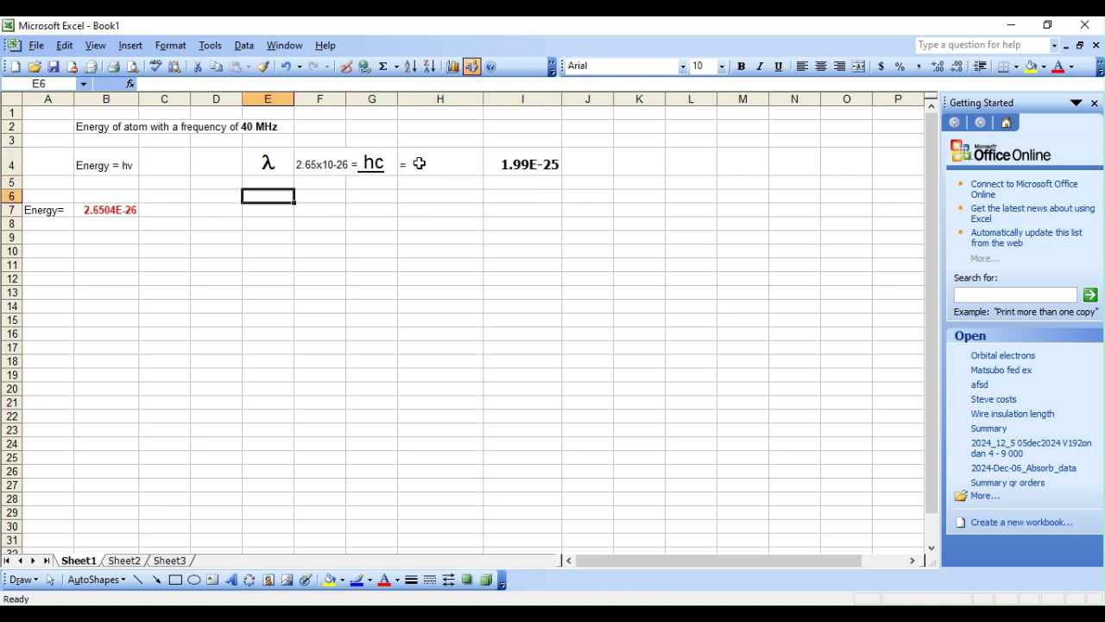
key("Up")
key("Up")
key("shift+Right")
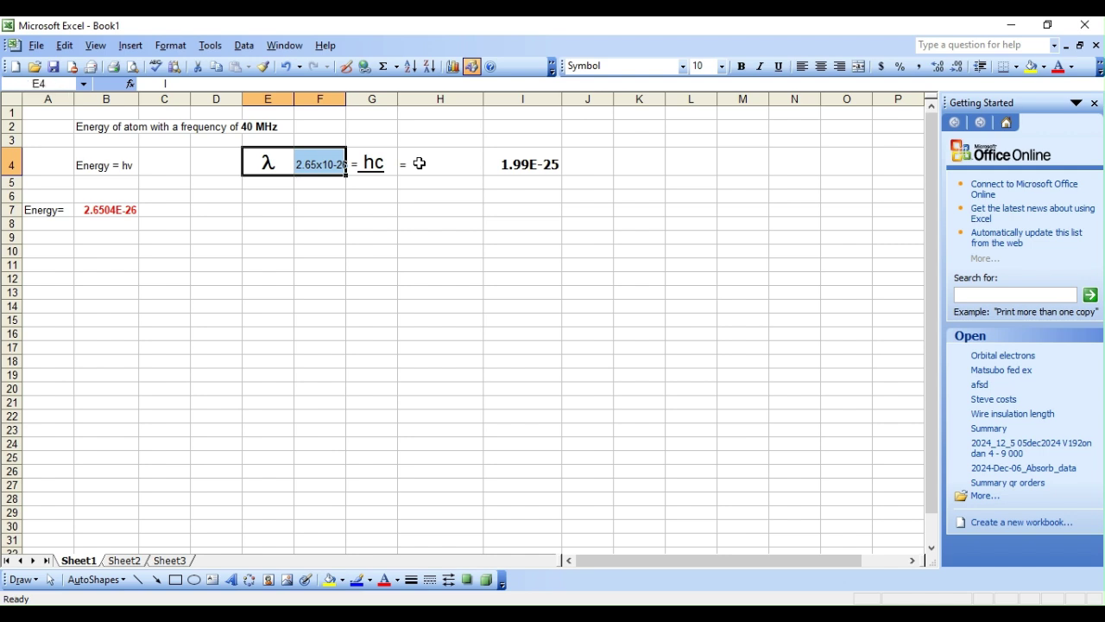
key("Down")
key("Down")
key("Down")
key("Up")
key("Up")
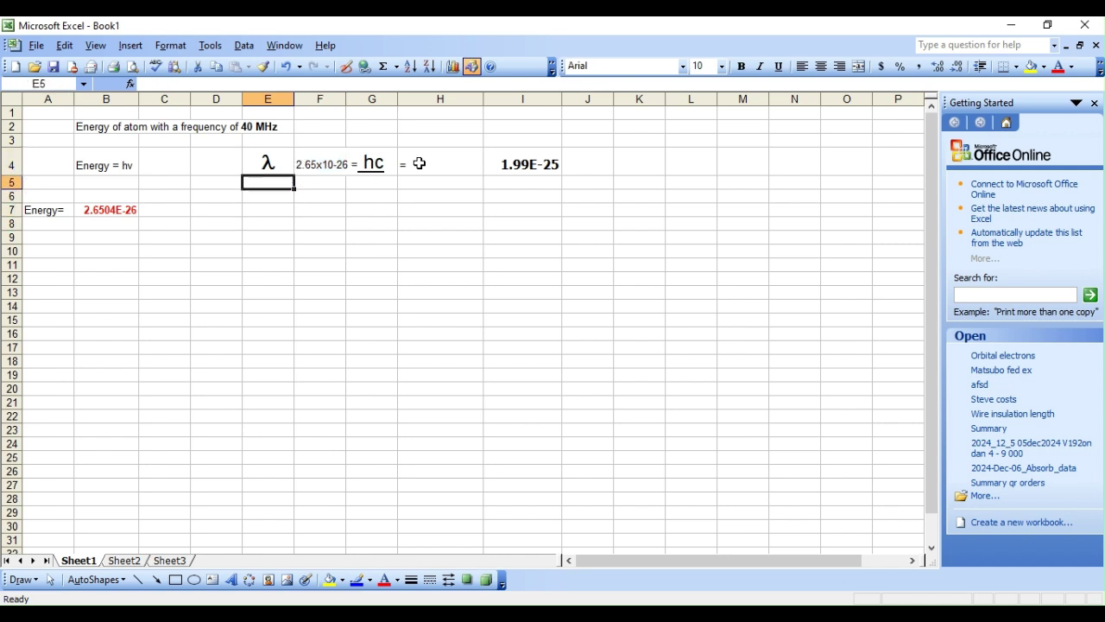
Underline the "2.65x10-26 =" text in cell F4.
key("Up")
key("shift+Right")
key("Right")
key("ctrl+u")
Italicize the calculated product in cell I4.
key("Right")
key("Right")
key("Right")
key("Right")
key("Left")
key("ctrl+i")
key("Left")
key("Left")
key("Left")
key("Down")
key("Down")
key("Up")
key("Up")
key("Right")
key("Right")
key("Right")
key("Down")
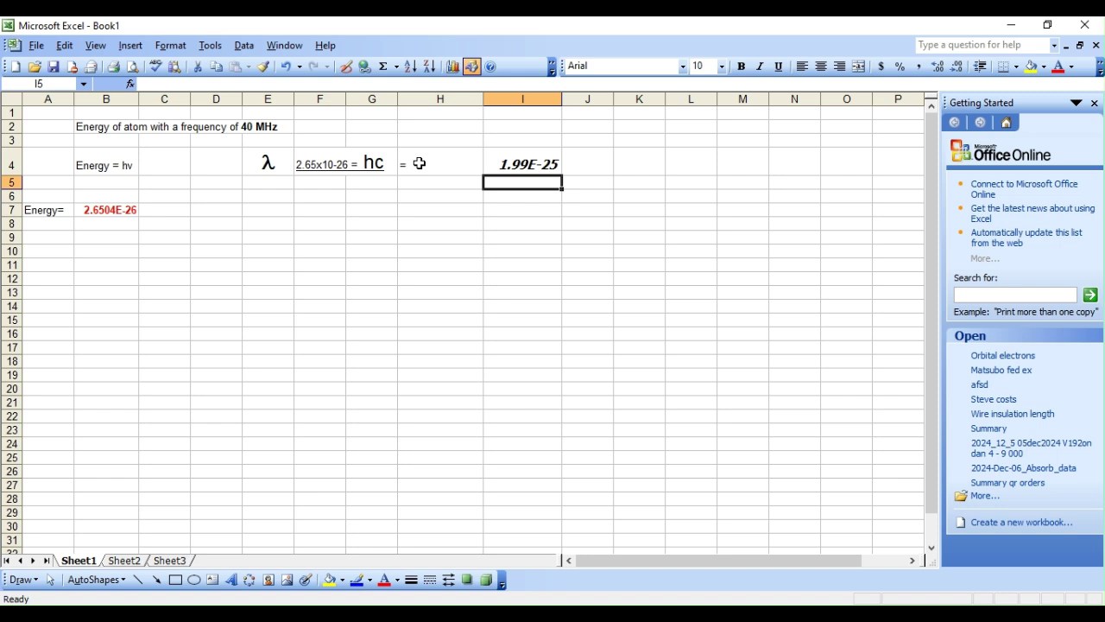
key("Down")
key("Down")
key("Left")
key("Left")
key("Left")
key("Left")
key("Up")
key("Up")
key("Up")
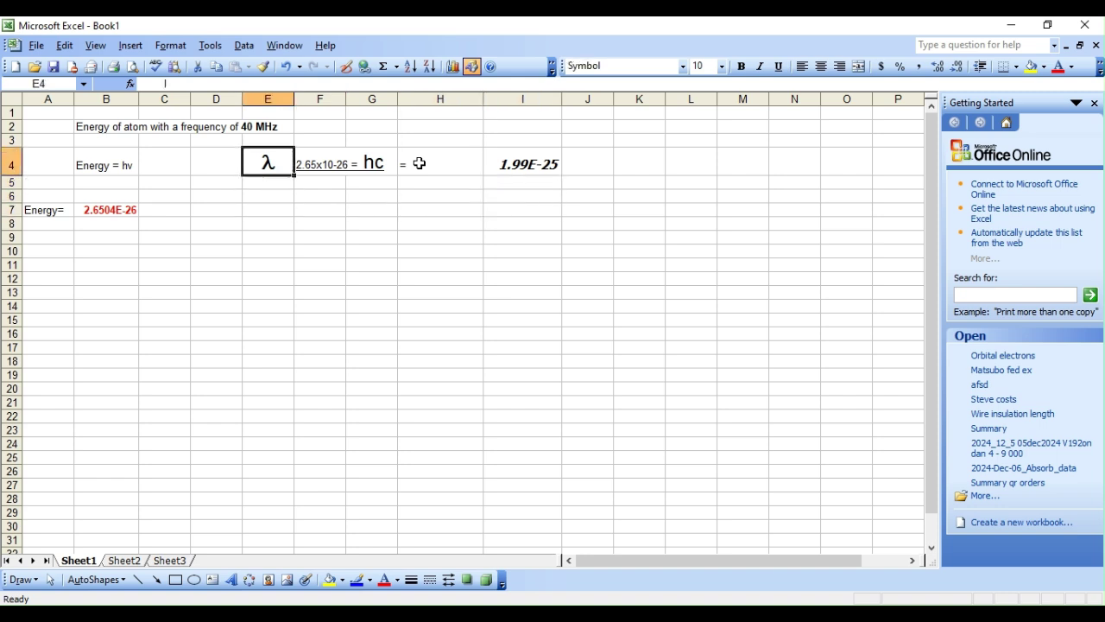
Copy the equation in E4:I4 to row 7, starting at cell E7.
key("Right")
key("Left")
key("shift+Right")
key("shift+Right")
key("shift+Right")
key("shift+Right")
key("ctrl+c")
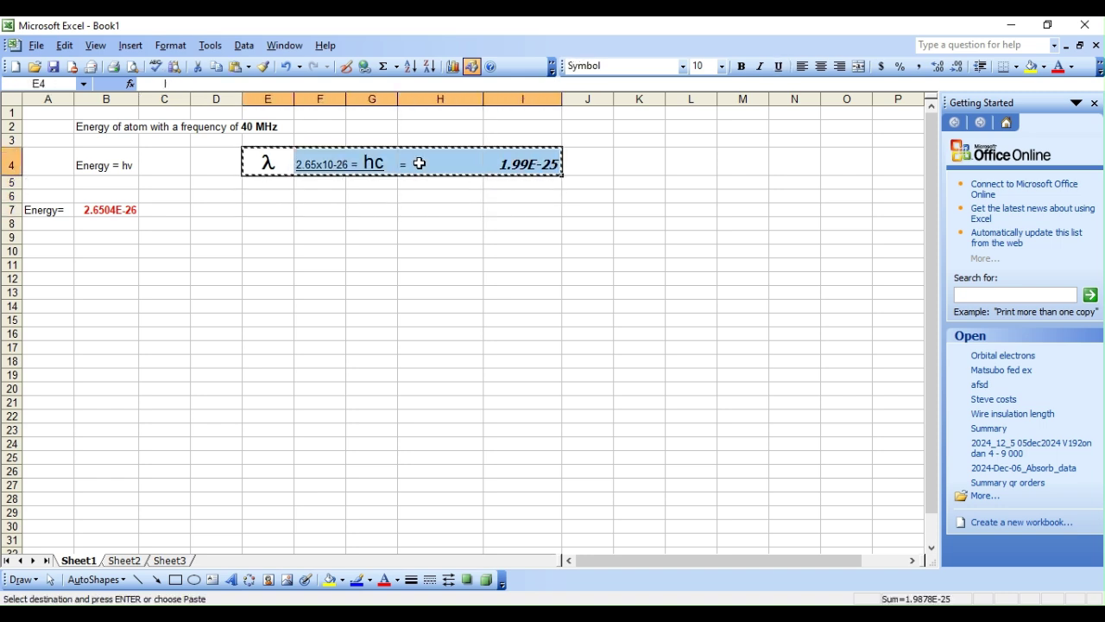
key("Down")
key("Down")
key("Down")
key("ctrl+v")
key("Right")
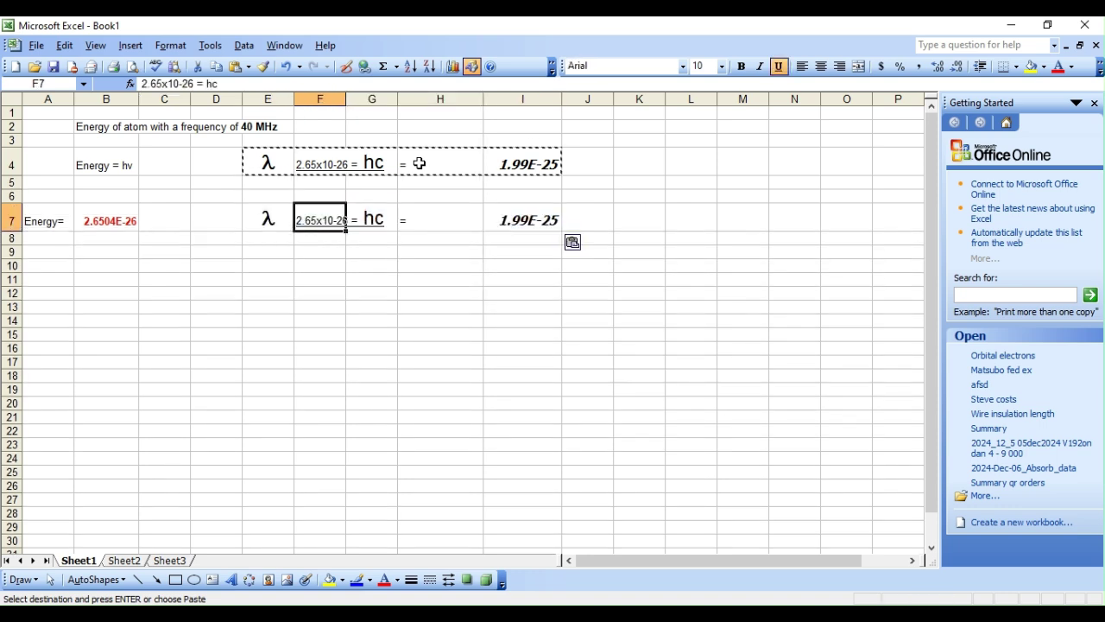
key("Delete")
key("F2")
key("Escape")
key("ctrl+z")
key("Right")
key("F2")
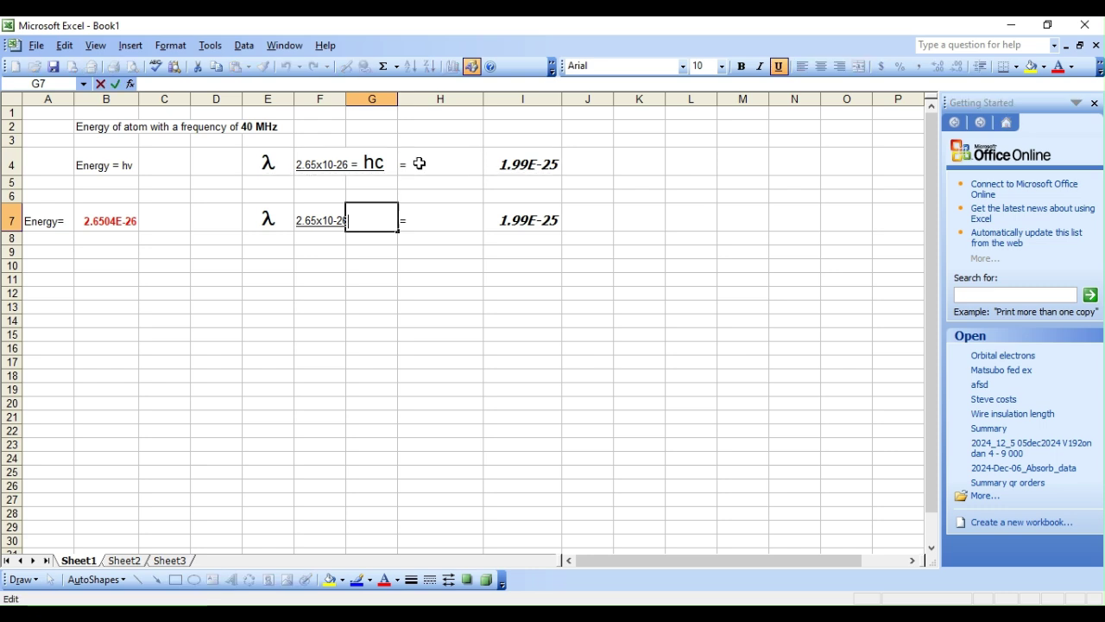
key("Escape")
Shorten the text in cell F7 to "2.65x10-26", removing the equals sign and hc.
key("Left")
key("F2")
key("BackSpace")
key("BackSpace")
key("Return")
Move the calculated product from I7 to H7, replacing the equals sign there.
key("Up")
key("Right")
key("Right")
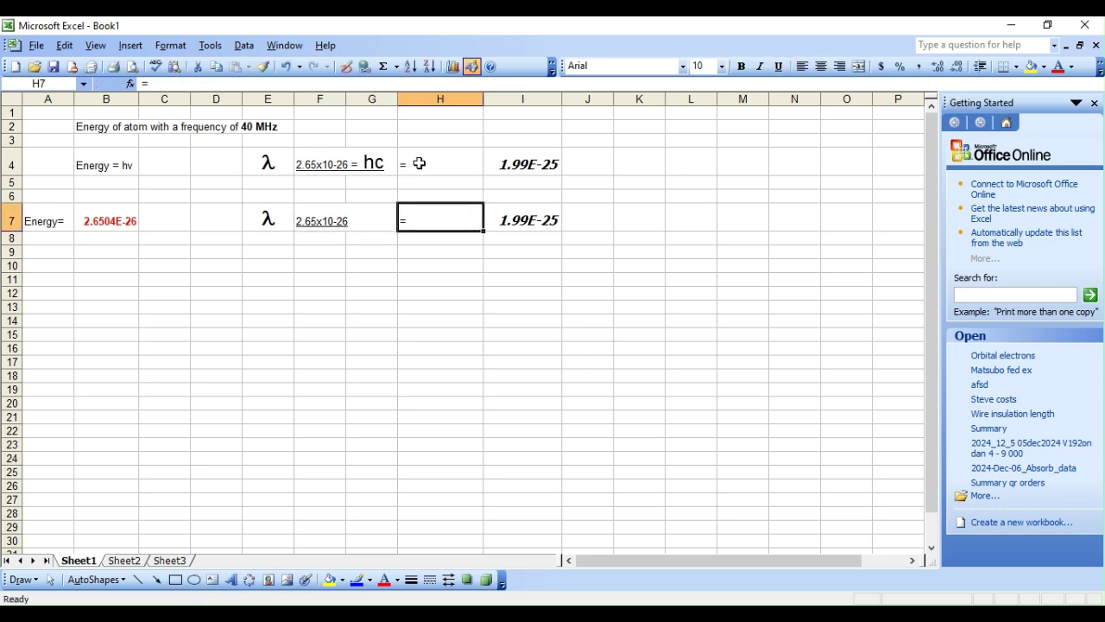
key("Right")
key("ctrl+x")
key("Left")
key("ctrl+v")
key("Right")
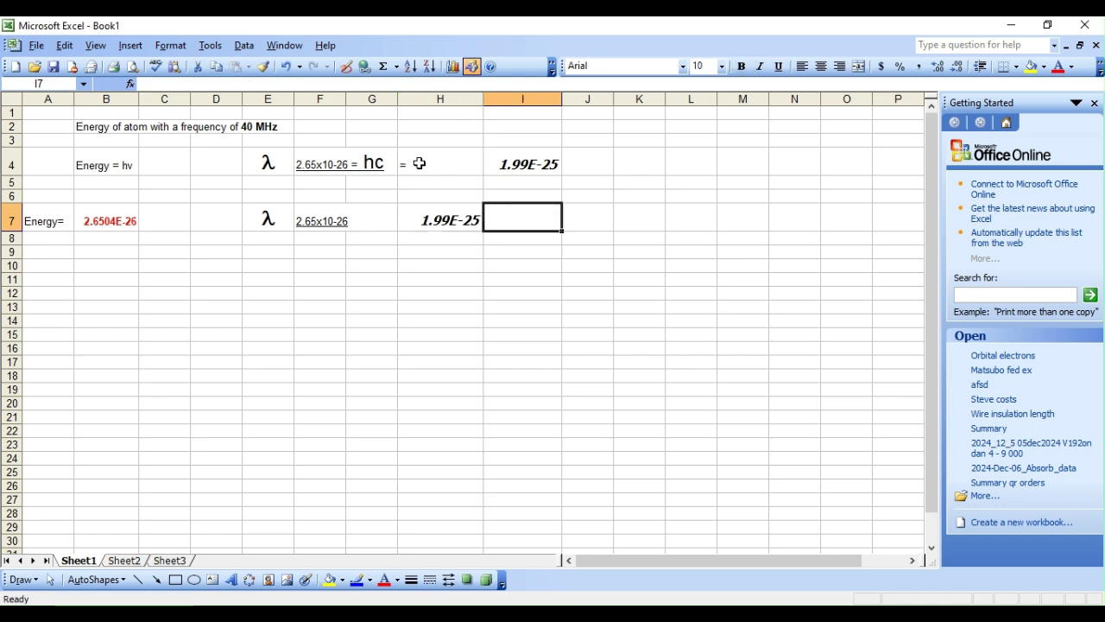
Add an equals sign to the end of the text in F7 so it reads "2.65x10-26 =".
key("Left")
key("Left")
key("Left")
key("F2")
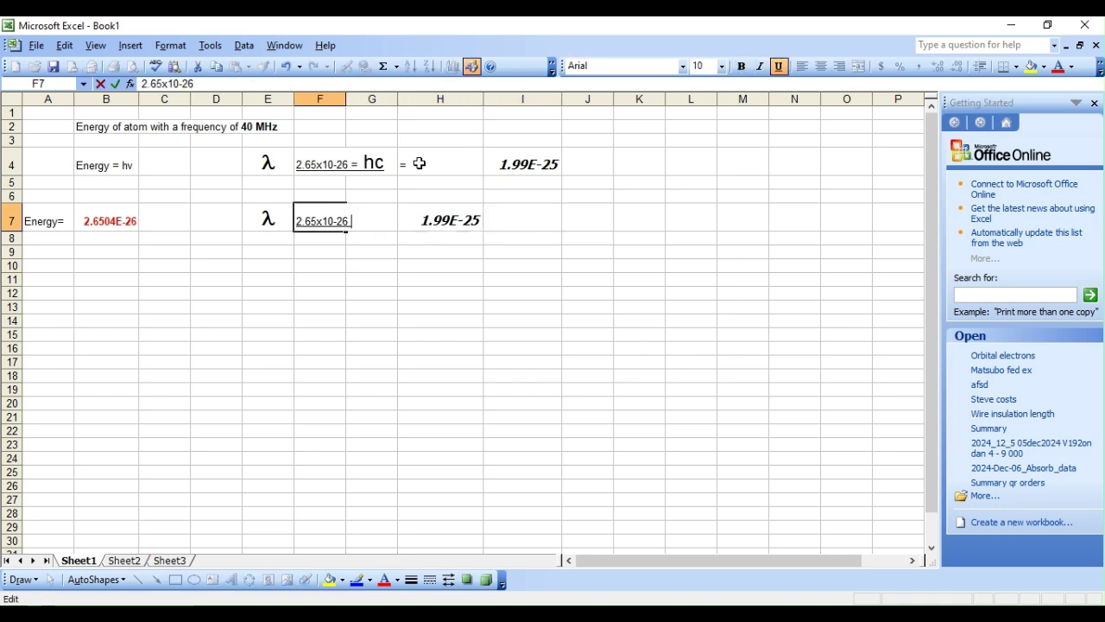
key("Return")
key("Up")
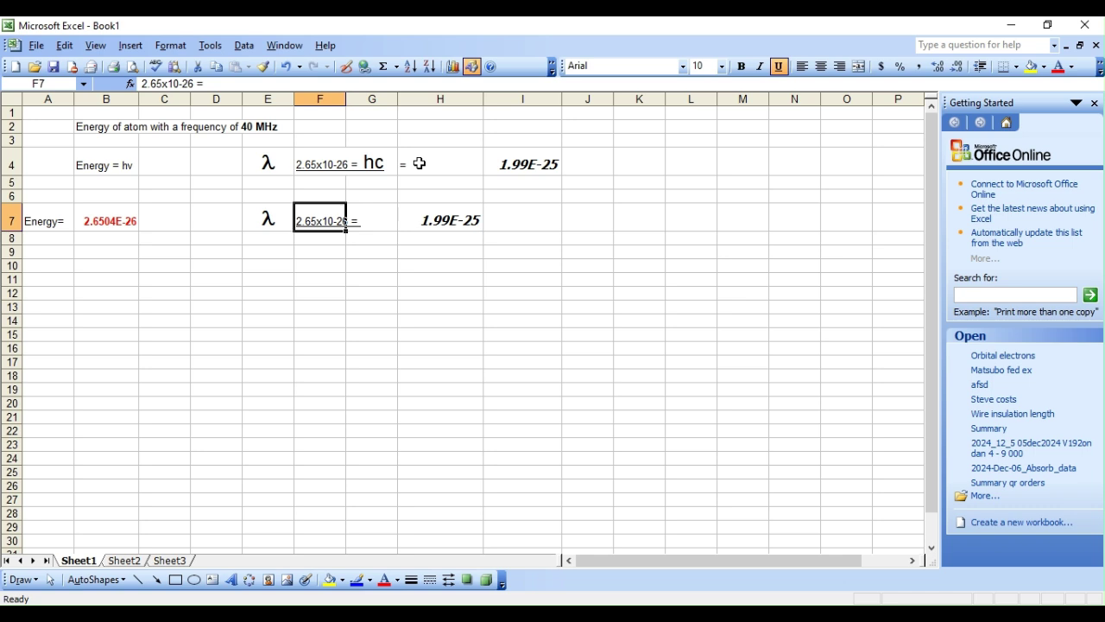
Apply bold formatting to the text in cell F7.
key("ctrl+b")
key("Left")
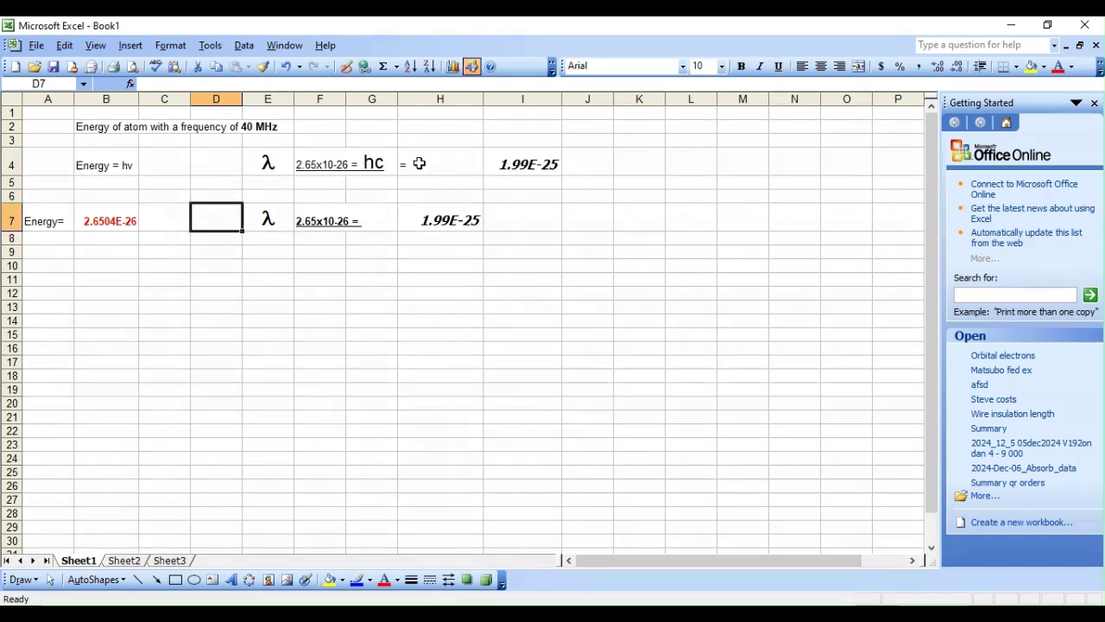
key("ctrl+b")
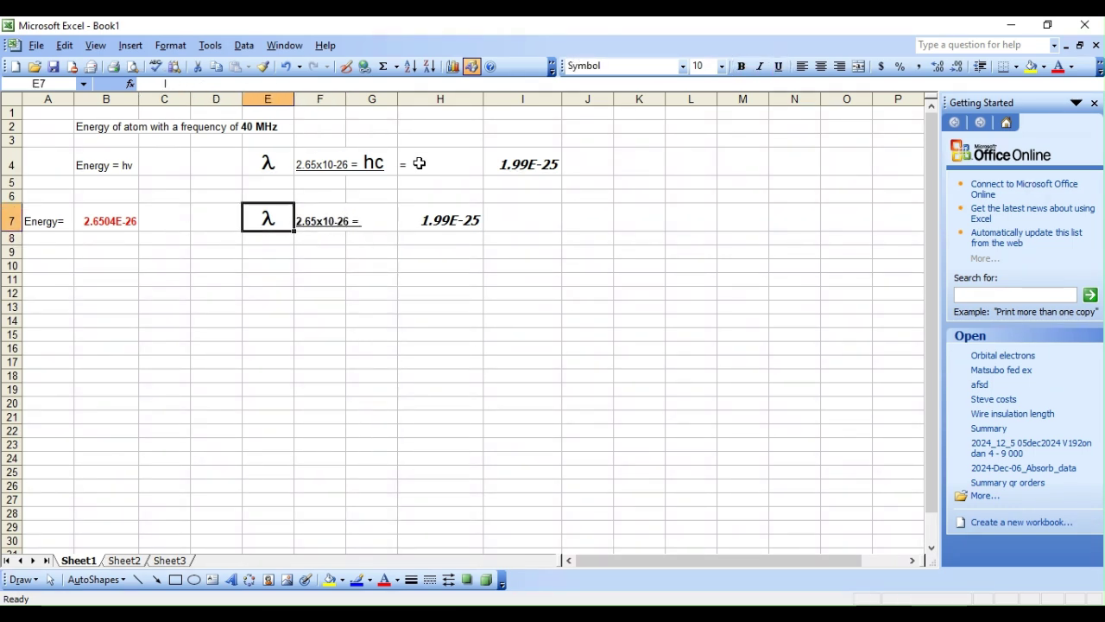
Enter 2.65e-26 in cell F8 as the divisor below the left side of the equation.
key("Right")
key("Down")
type("2")
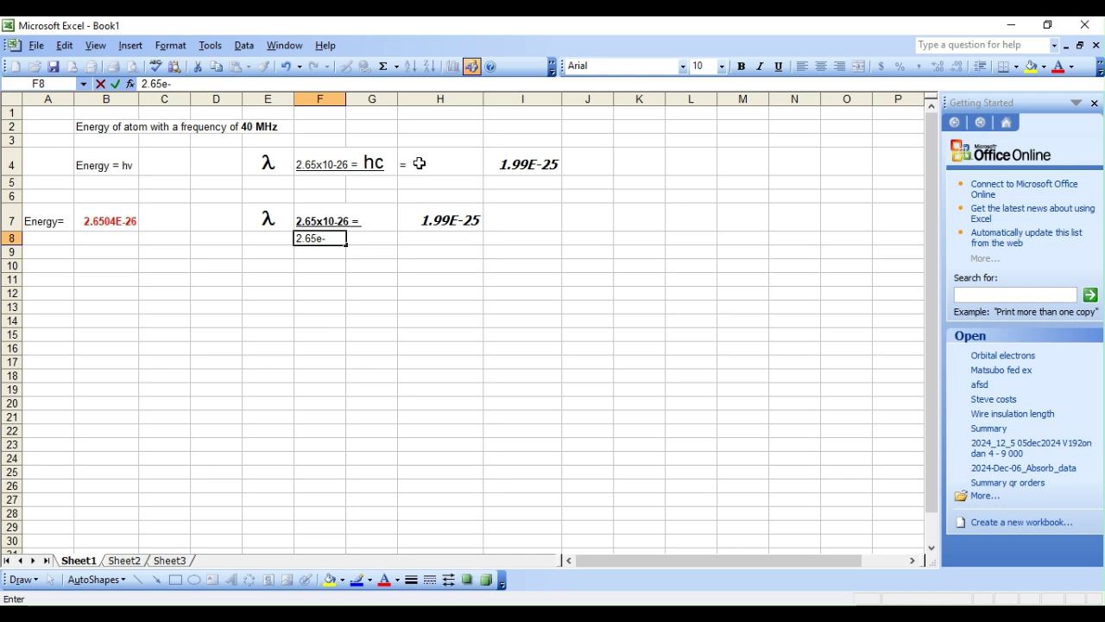
key("Return")
Copy the divisor from F8 to H8 and underline the product in H7 as a fraction bar.
key("Up")
key("Up")
key("Right")
key("Right")
key("Down")
key("Left")
key("Left")
key("ctrl+c")
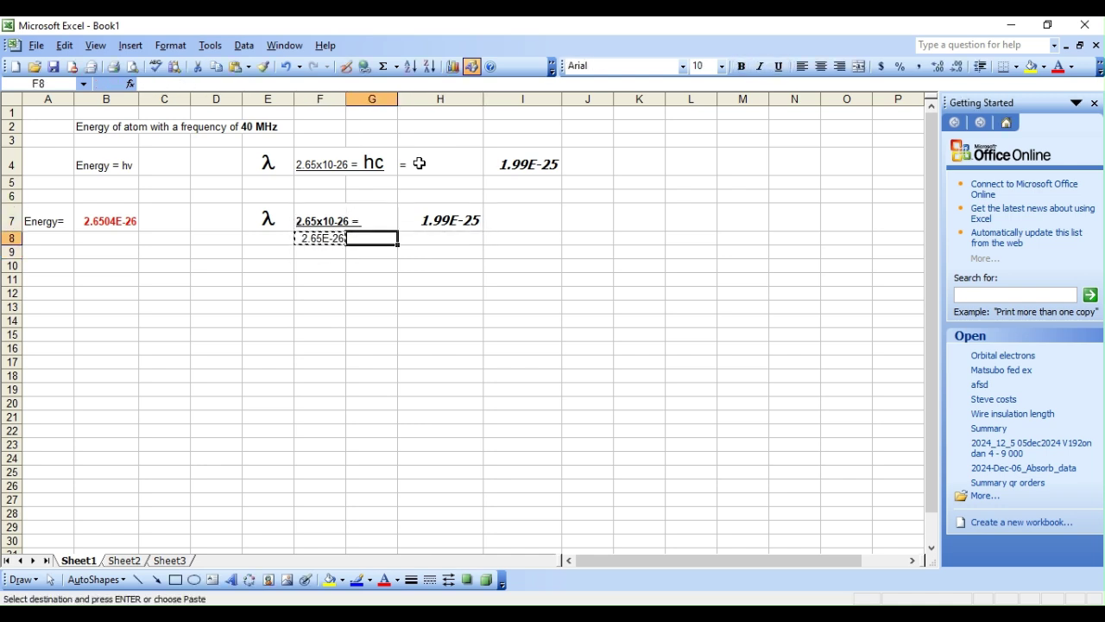
key("Right")
key("Right")
key("ctrl+v")
key("Up")
key("ctrl+u")
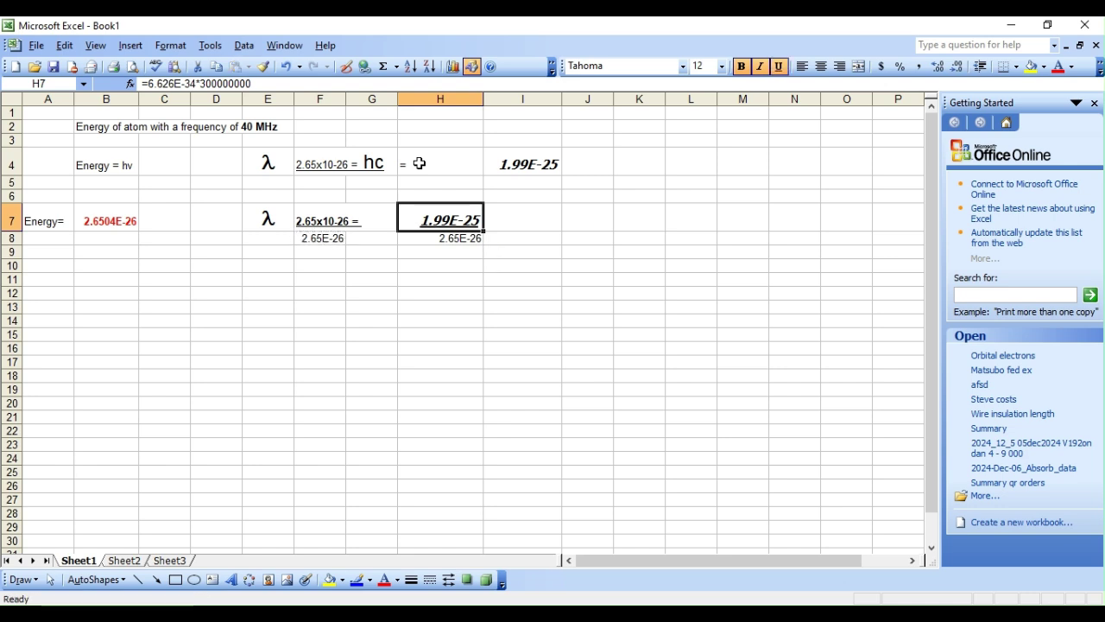
key("Right")
key("Right")
key("Left")
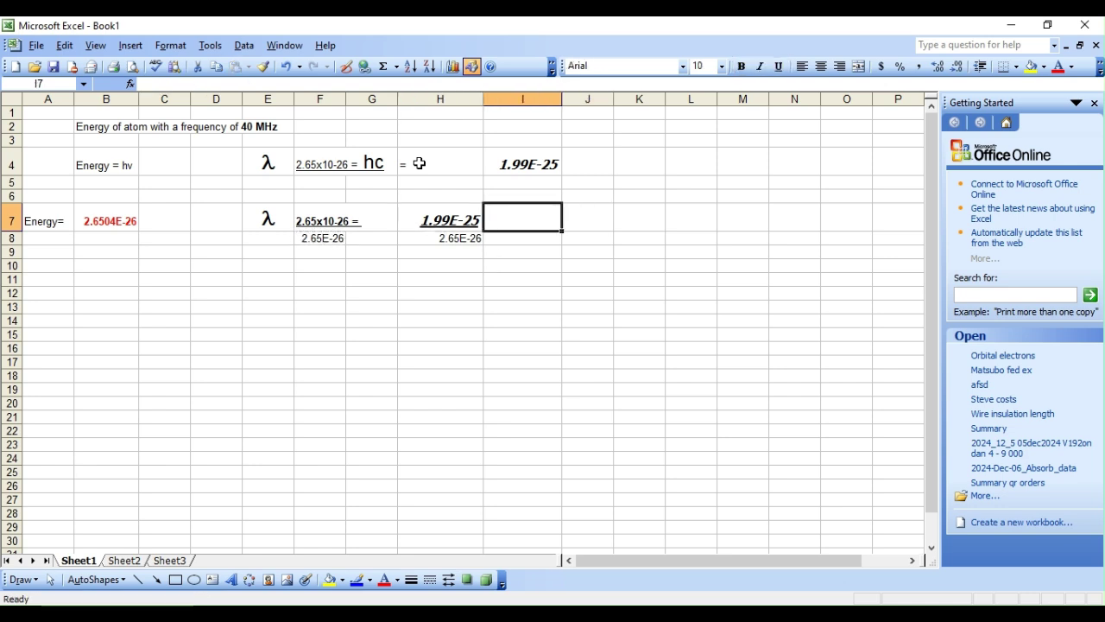
key("Right")
key("Left")
key("Left")
key("Left")
key("Right")
key("Right")
key("Right")
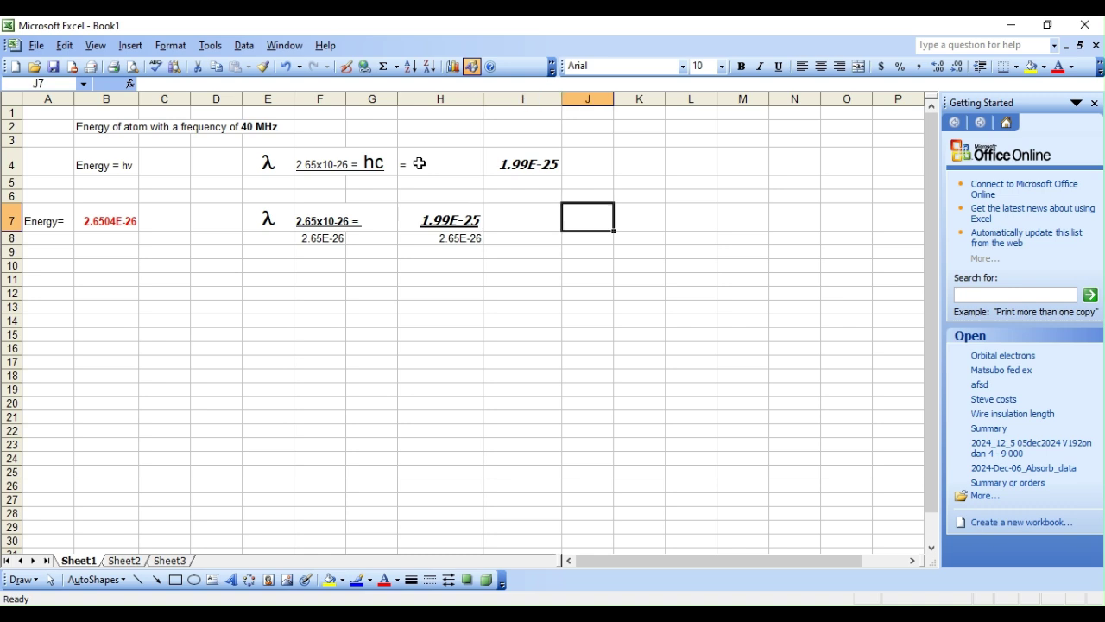
Clear the "2.65x10-26 =" term from F7 and its divisor from F8 on the left side of the equation.
left_click(138, 580)
mouse_move(328, 207)
left_mouse_down()
mouse_move(295, 272)
mouse_move(302, 223)
left_mouse_up()
key("Delete")
key("Delete")
key("Right")
key("Right")
key("Right")
key("Up")
key("Left")
key("Left")
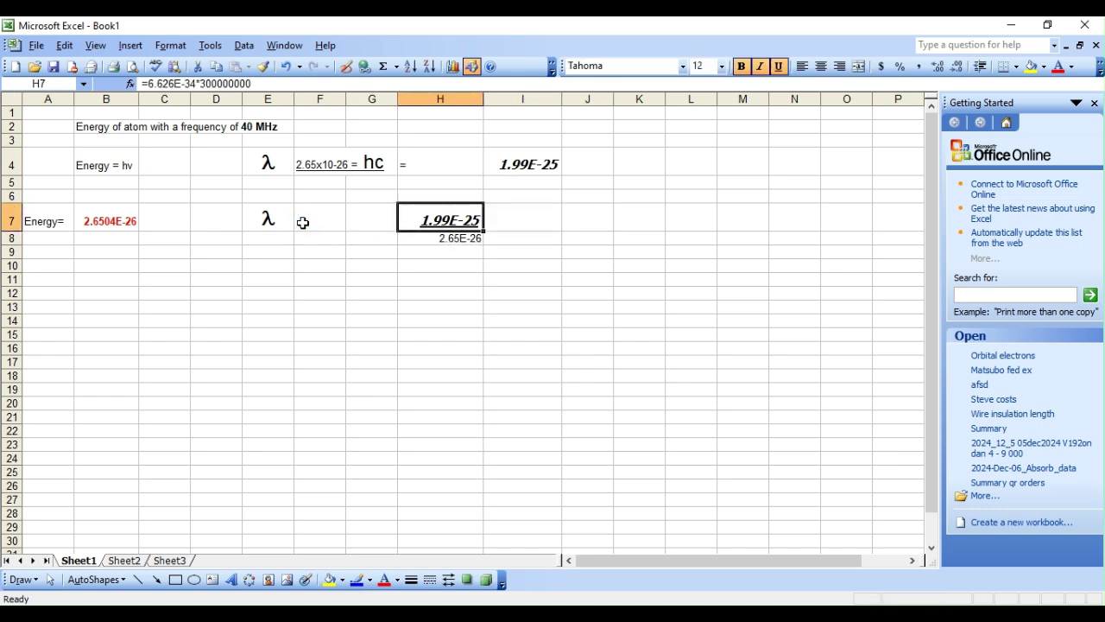
Enter an equals sign in F7 after the lambda symbol and increase its font size.
key("Left")
key("Right")
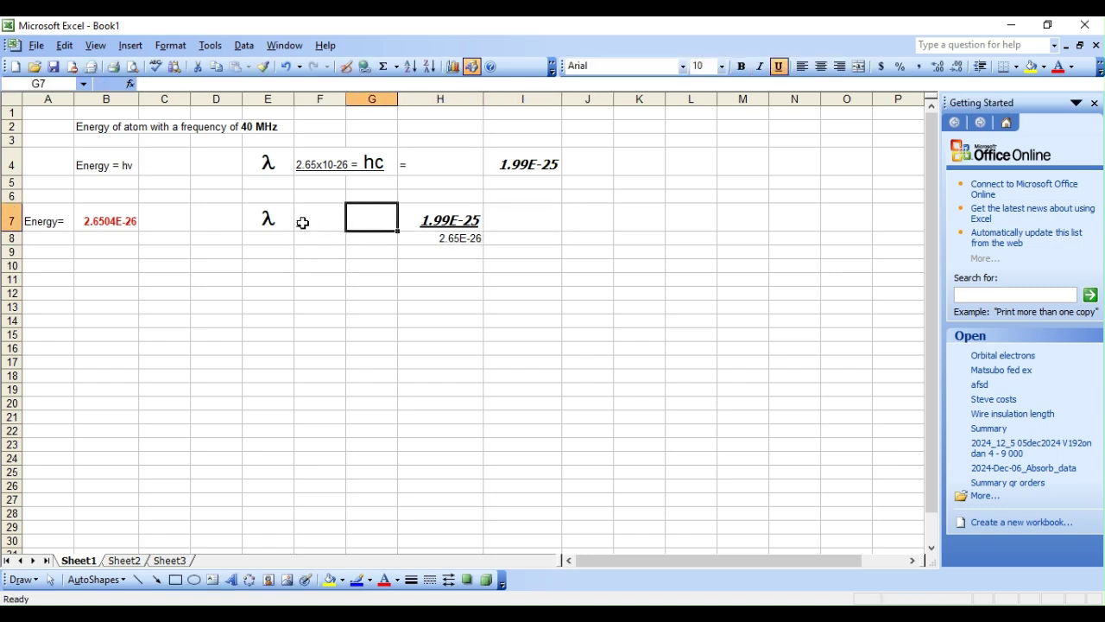
key("Right")
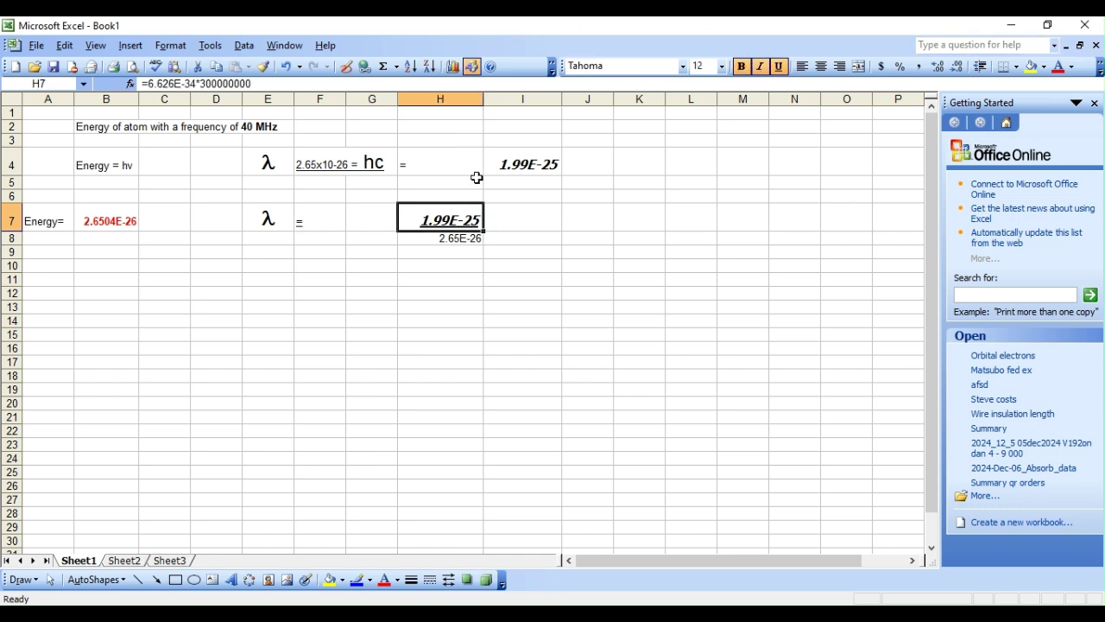
left_click(324, 218)
key("BackSpace")
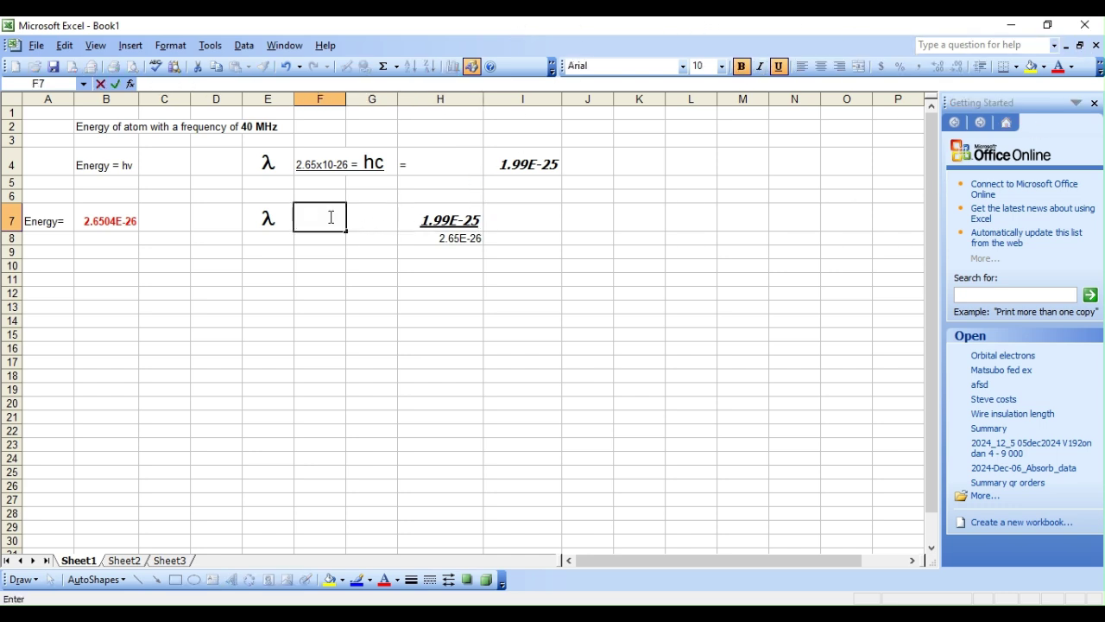
type("=")
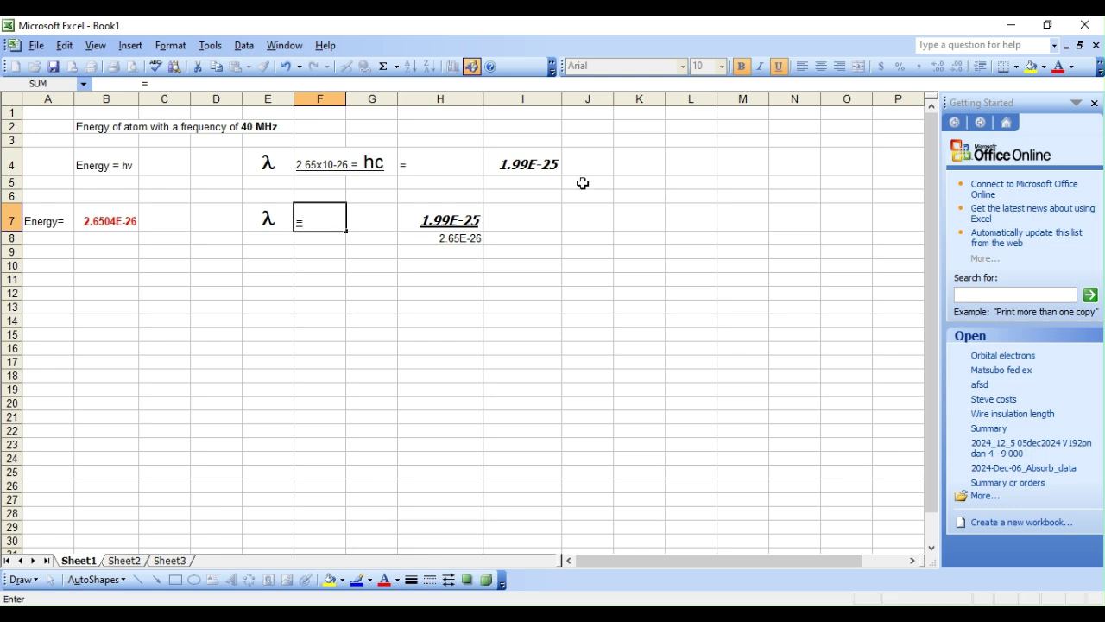
key("Return")
key("Up")
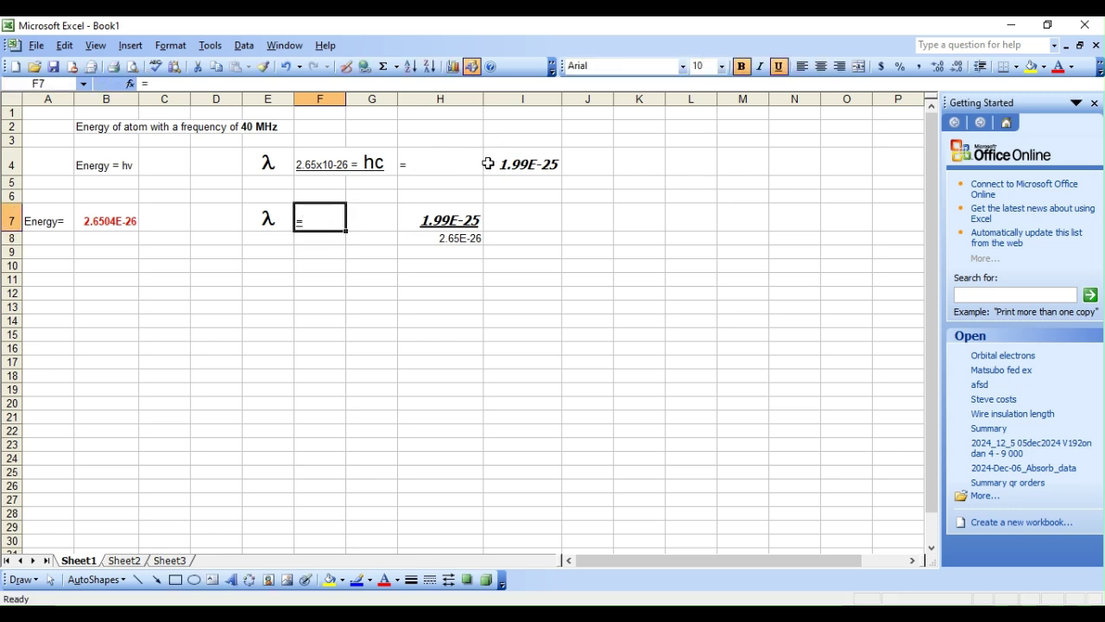
left_click(723, 66)
left_click(697, 172)
Calculate the wavelength in I7 with the formula =1.99E-25/2.65E-26.
key("Right")
key("Right")
key("Right")
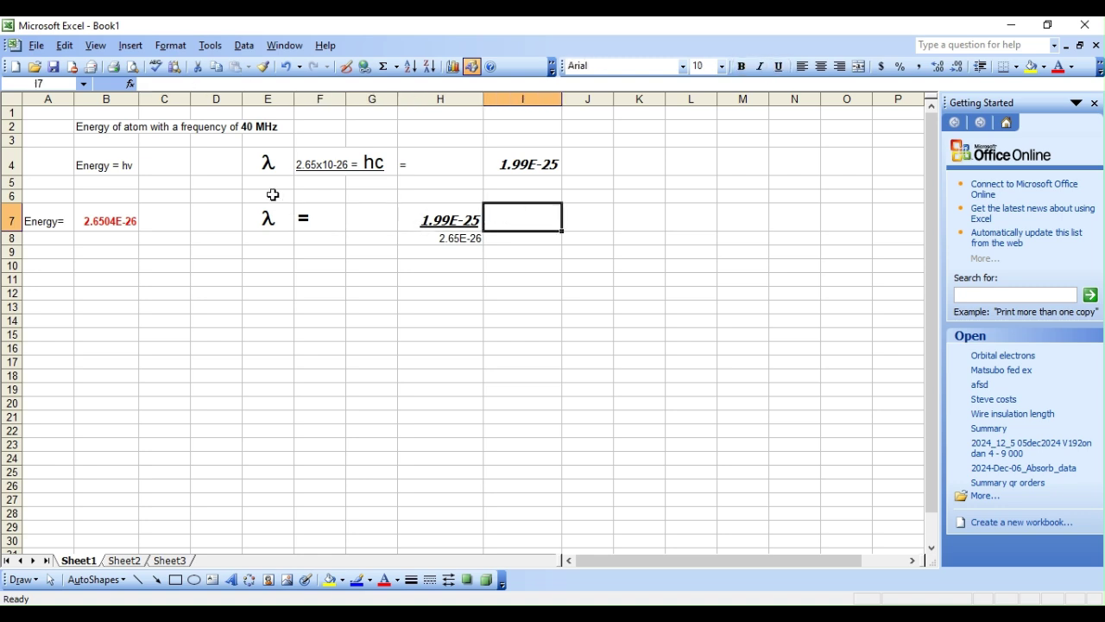
type("=")
key("BackSpace")
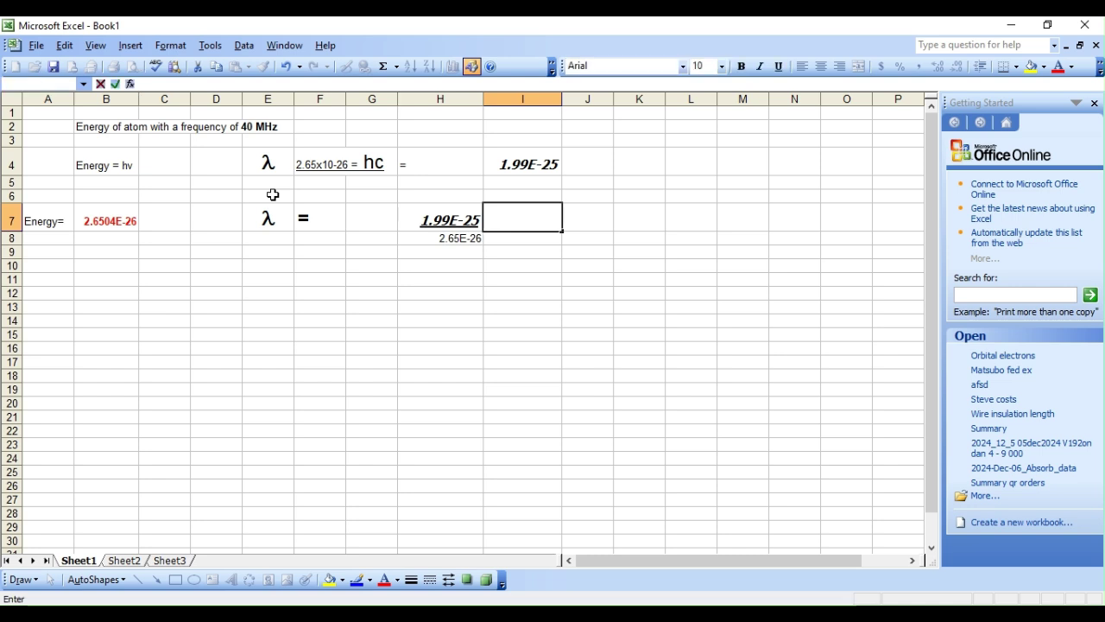
key("Escape")
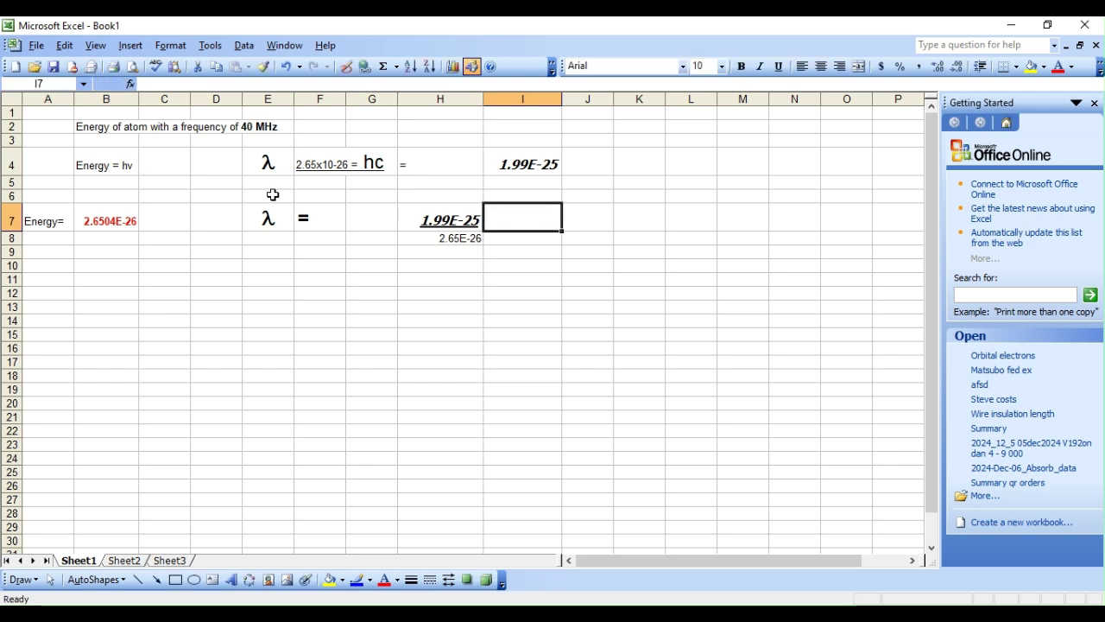
type("=")
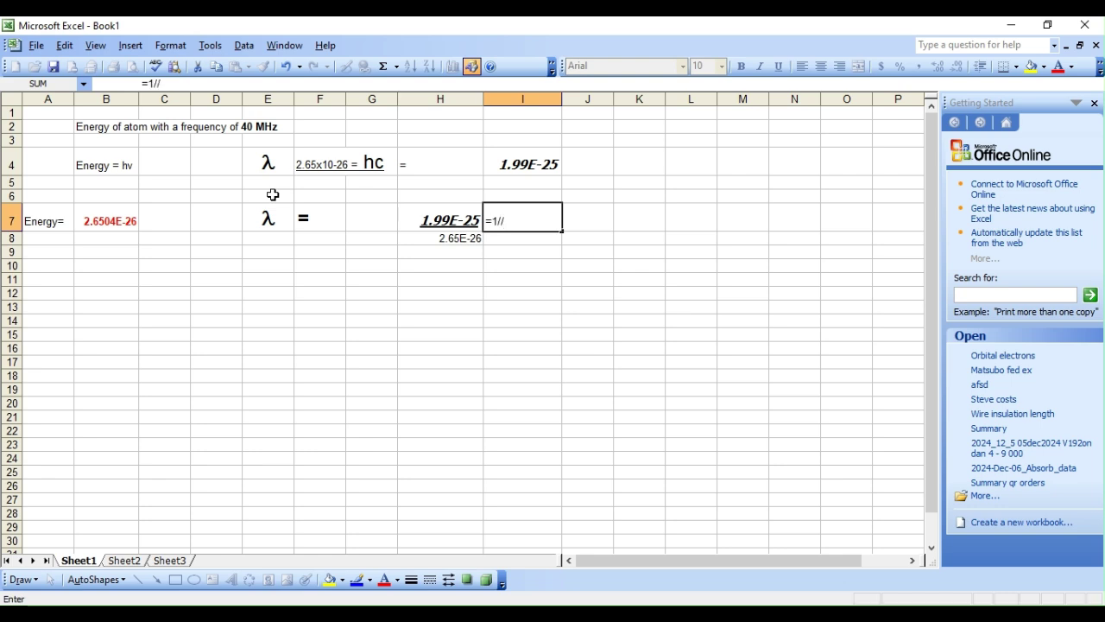
type("1.99")
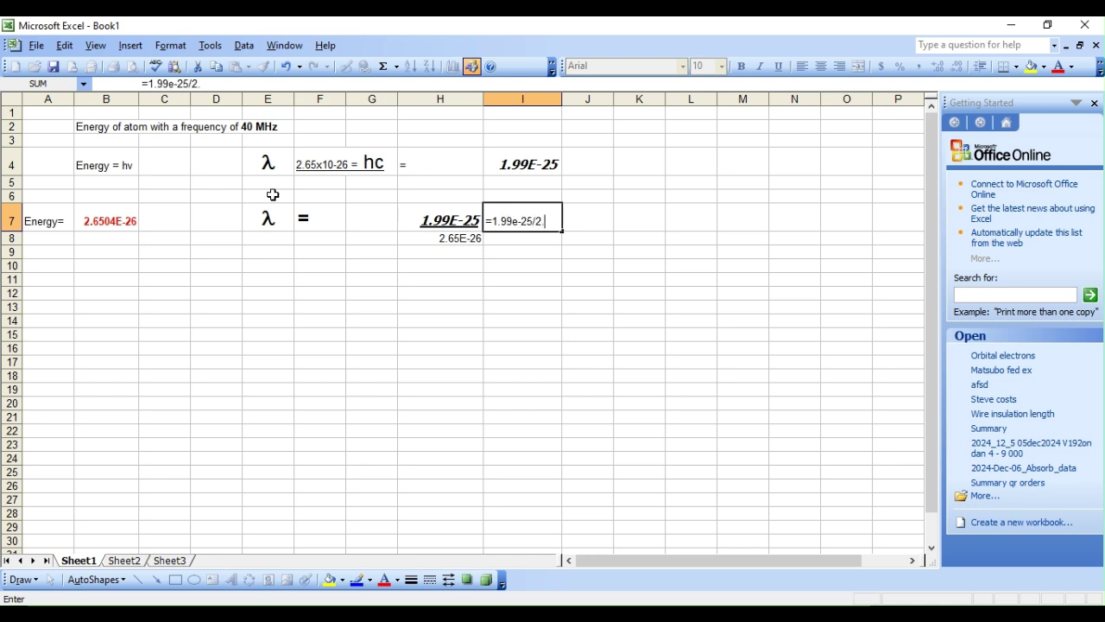
type("e-26")
key("Return")
key("Up")
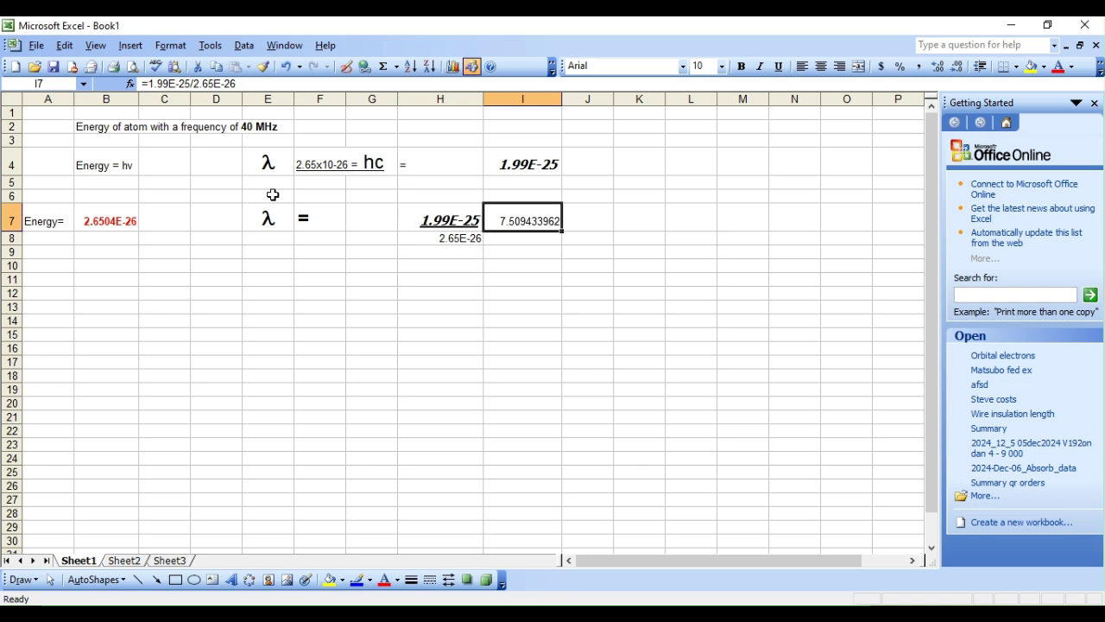
Enter the rounded wavelength as the text "7.51 m" in G9.
key("Down")
key("Down")
key("Left")
key("Left")
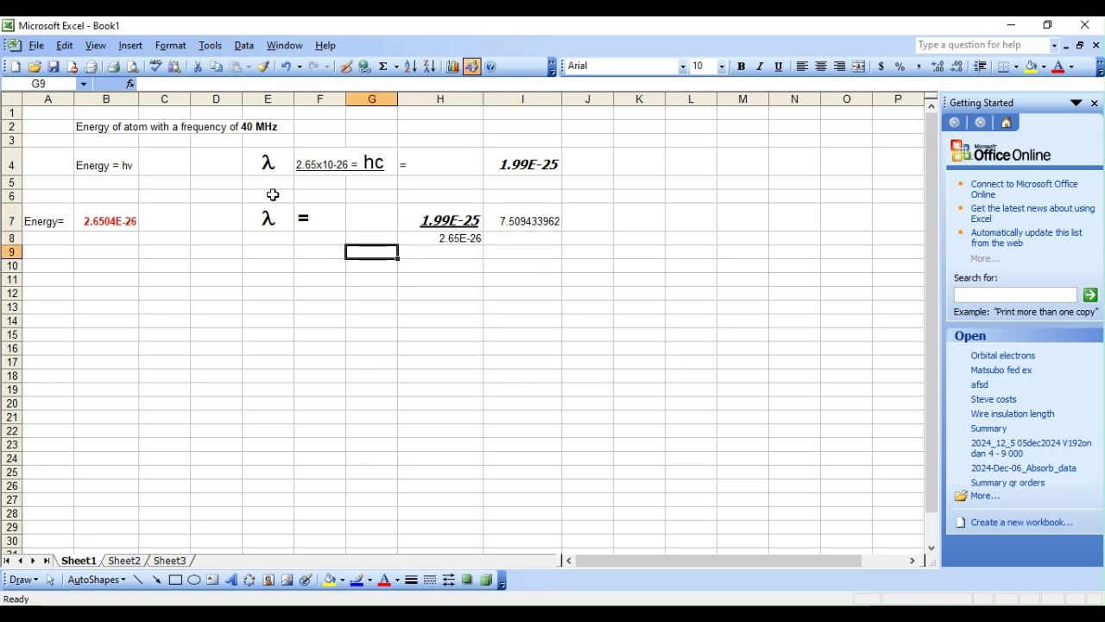
type("=7.51m,")
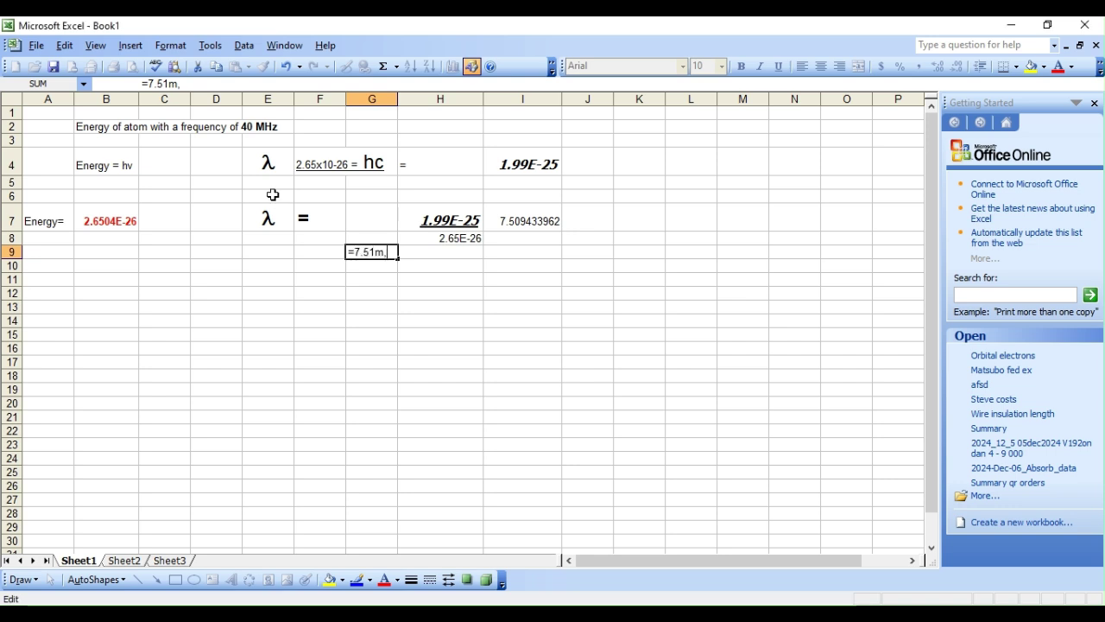
key("BackSpace")
key("Left")
key("Left")
key("Left")
key("Left")
key("Left")
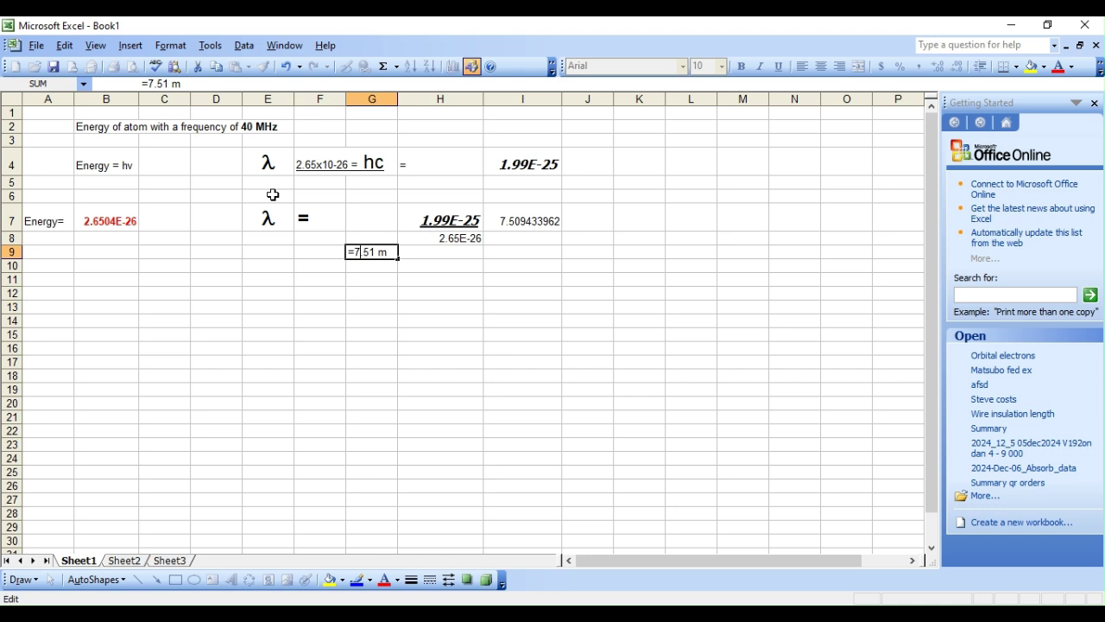
key("BackSpace")
key("Return")
key("Up")
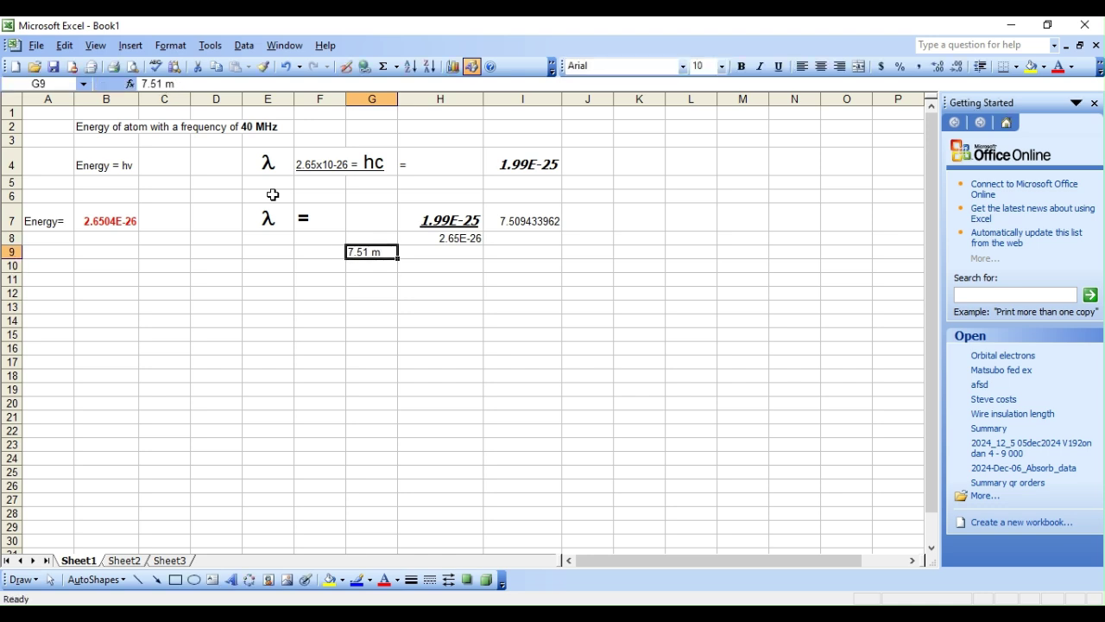
Move the "7.51 m" result from G9 to I11.
key("ctrl+c")
key("Right")
key("Right")
key("Return")
key("ctrl+c")
key("Right")
key("Left")
key("Left")
key("Right")
key("Down")
key("Up")
key("Down")
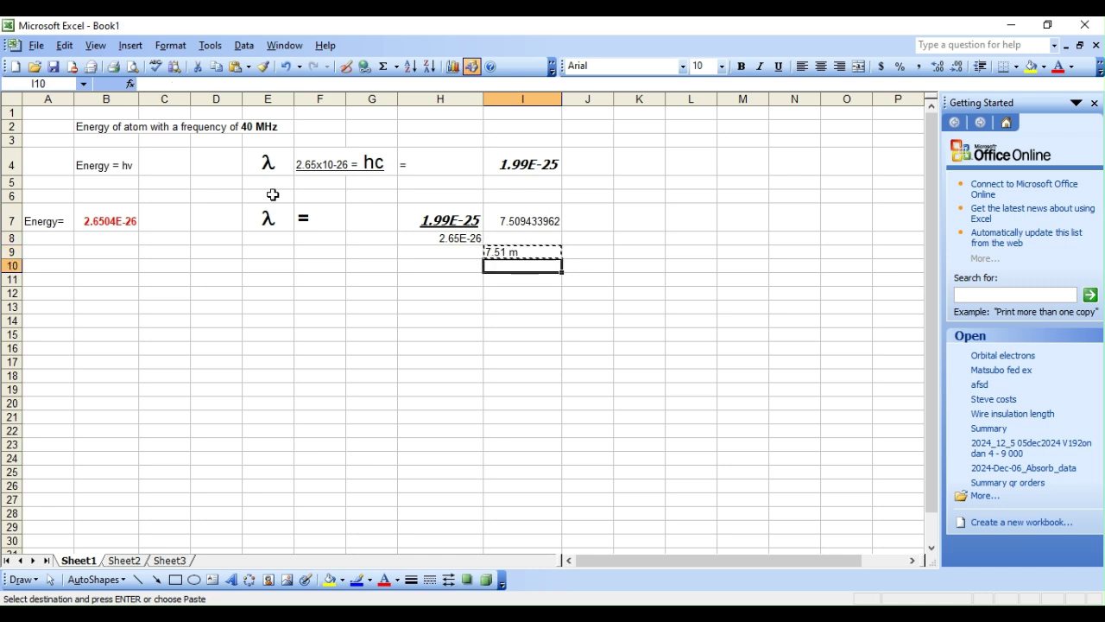
key("Down")
key("Return")
Copy the lambda and equals sign from E7:F7 to G11:H11, in front of the wavelength result.
key("Left")
key("Left")
key("Left")
key("Up")
key("Up")
key("Up")
key("Up")
key("shift+Left")
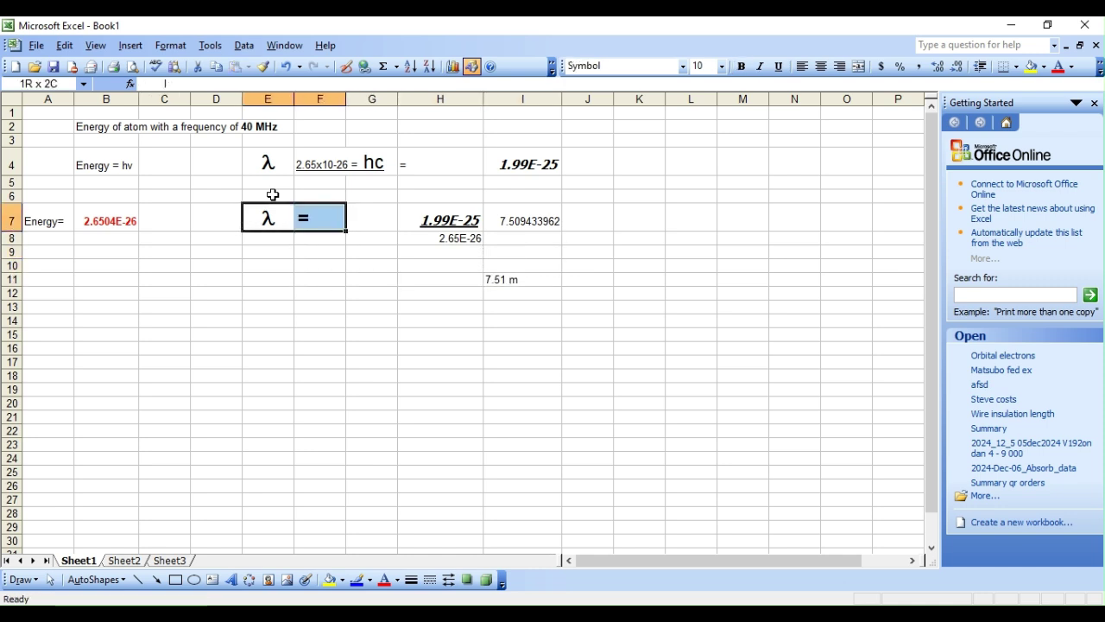
key("ctrl+c")
key("Down")
key("Down")
key("Down")
key("Right")
key("Right")
key("Down")
key("ctrl+v")
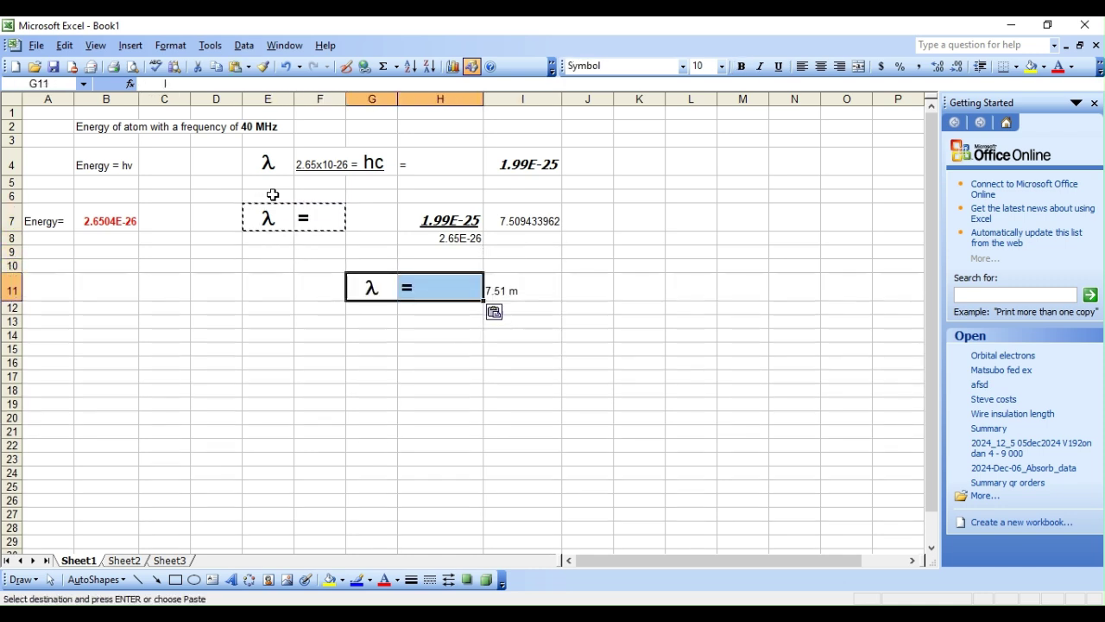
Set the font size of the "7.51 m" result in I11 to 16.
key("Right")
key("Right")
key("shift+Right")
key("shift+Left")
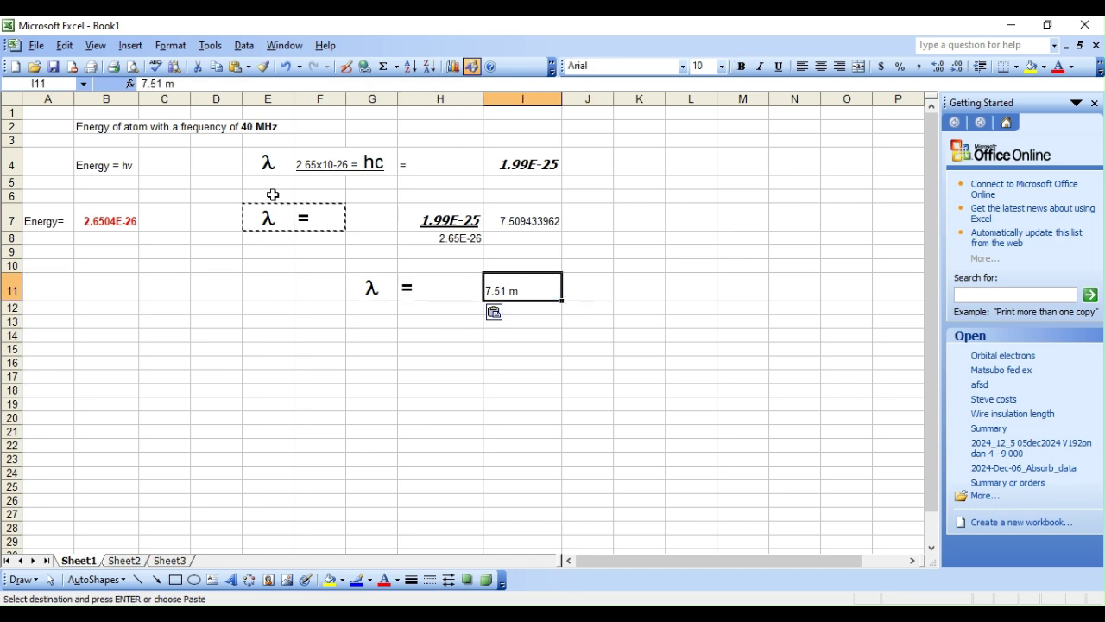
left_click(704, 66)
type("16")
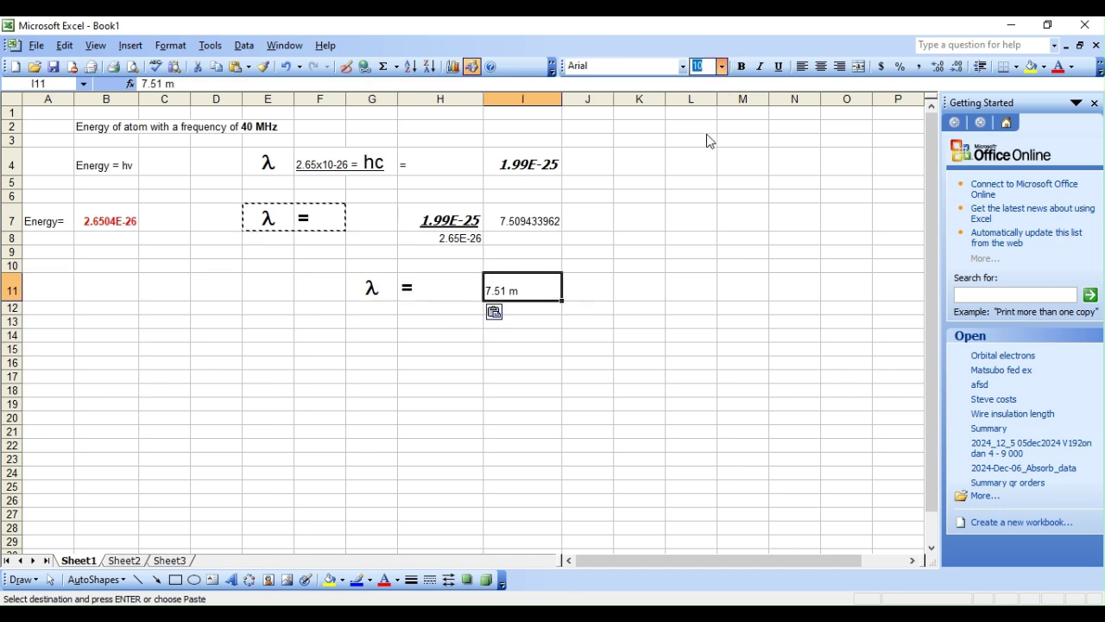